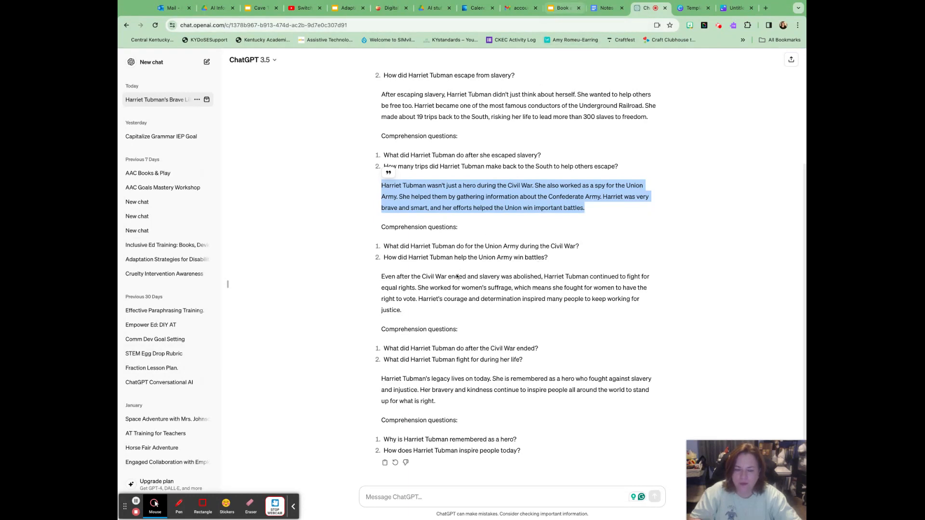
# Step: Copy the question "What did Harriet Tubman do for the Union Army during the Civil War?" from ChatGPT to the end of slide 4's paragraph in Google Slides
pyautogui.moveTo(384, 245); pyautogui.dragTo(581, 247)
pyautogui.press('super+c')
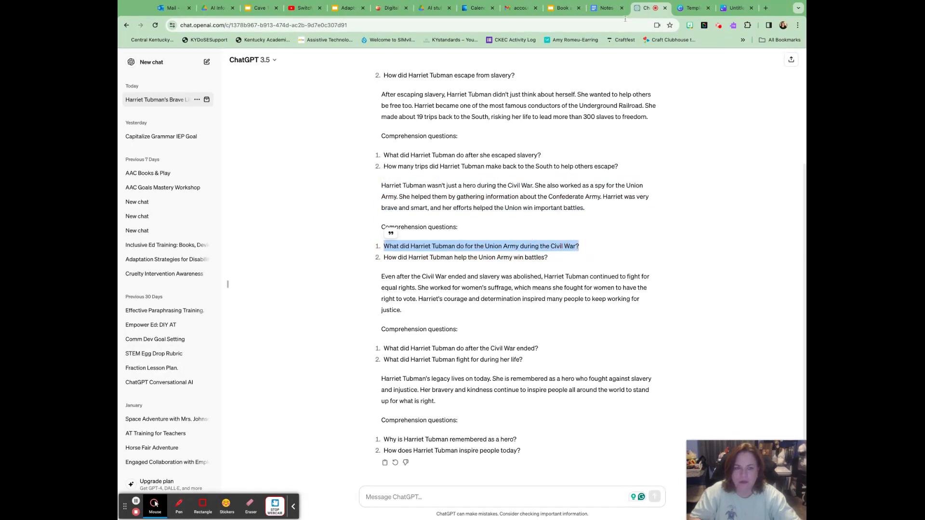
pyautogui.click(562, 8)
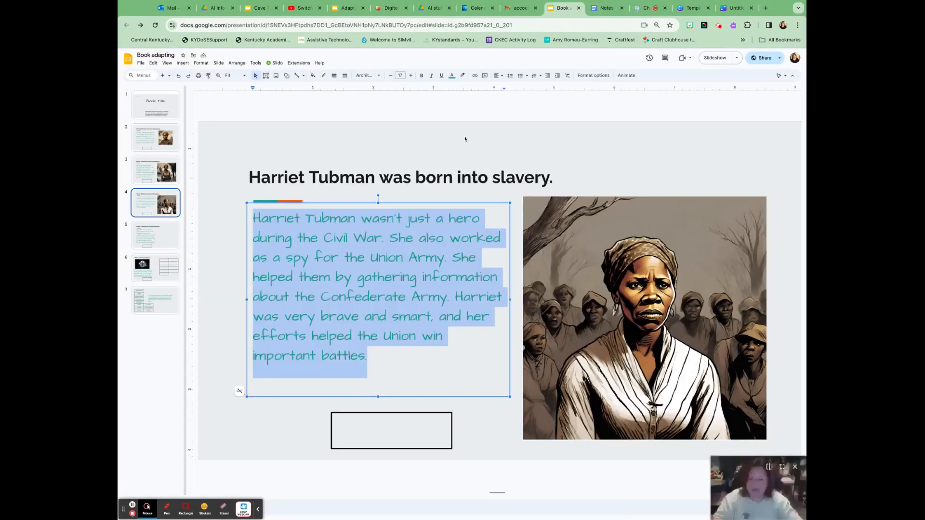
pyautogui.click(378, 356)
pyautogui.press('super+v')
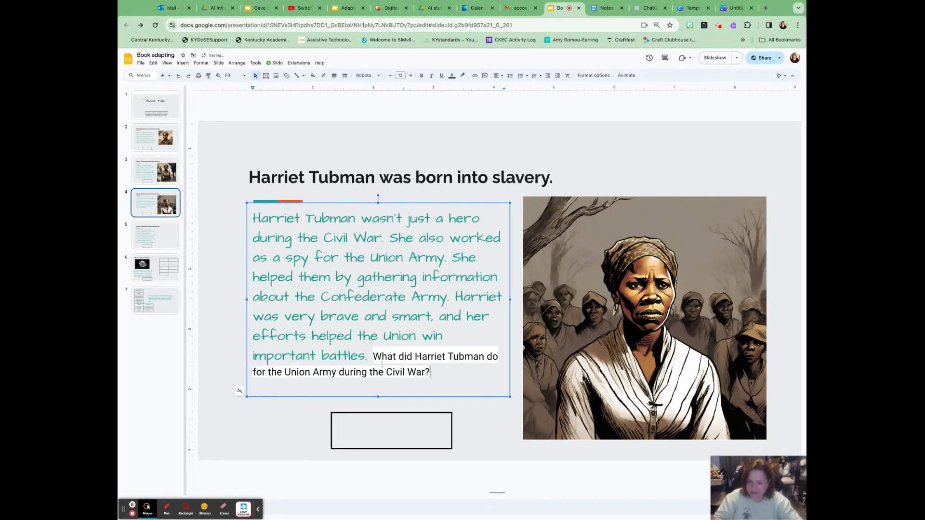
# Step: Format the pasted question on slide 4 with the Architects Daughter font, a transparent highlight and the theme's teal text color
pyautogui.moveTo(374, 357); pyautogui.dragTo(431, 374)
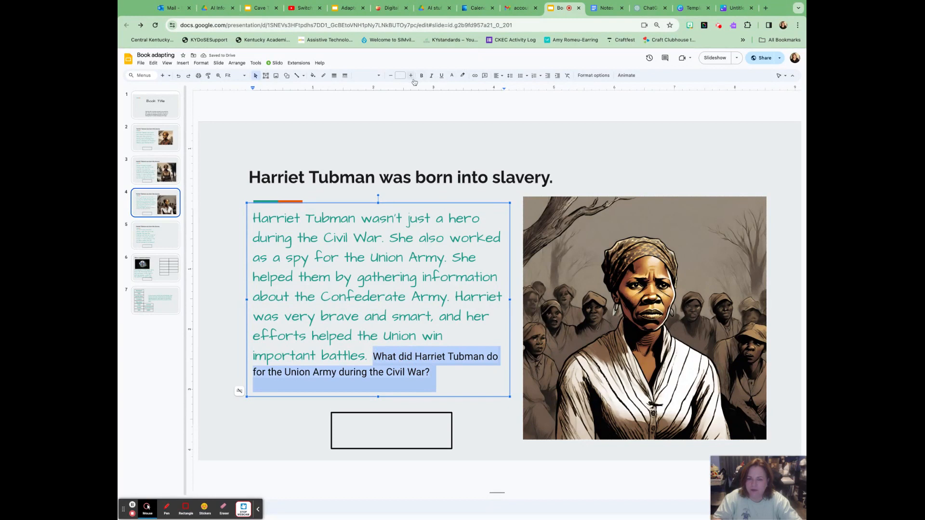
pyautogui.click(380, 77)
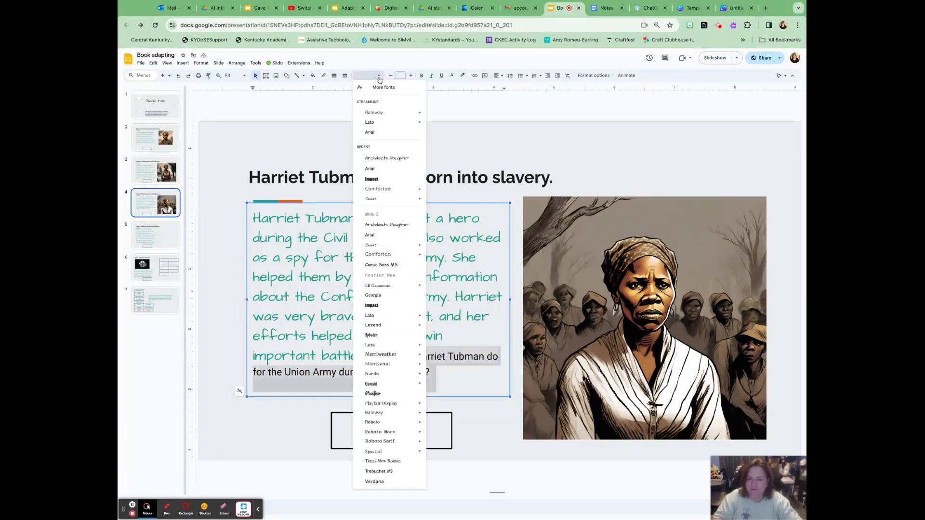
pyautogui.click(390, 150)
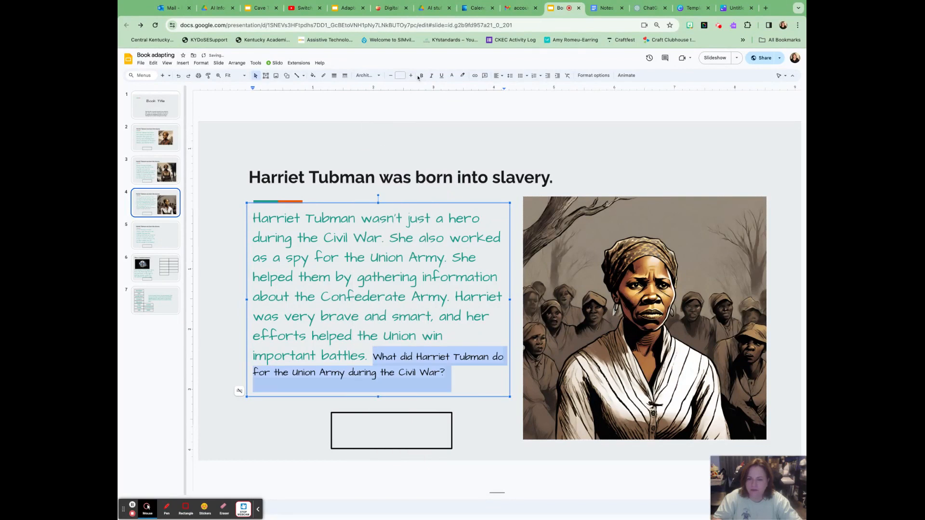
pyautogui.click(463, 76)
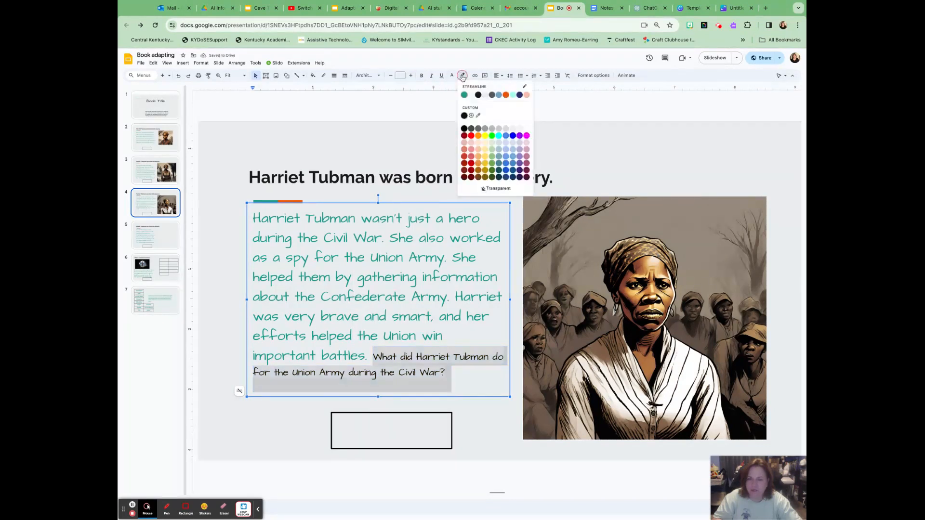
pyautogui.click(502, 188)
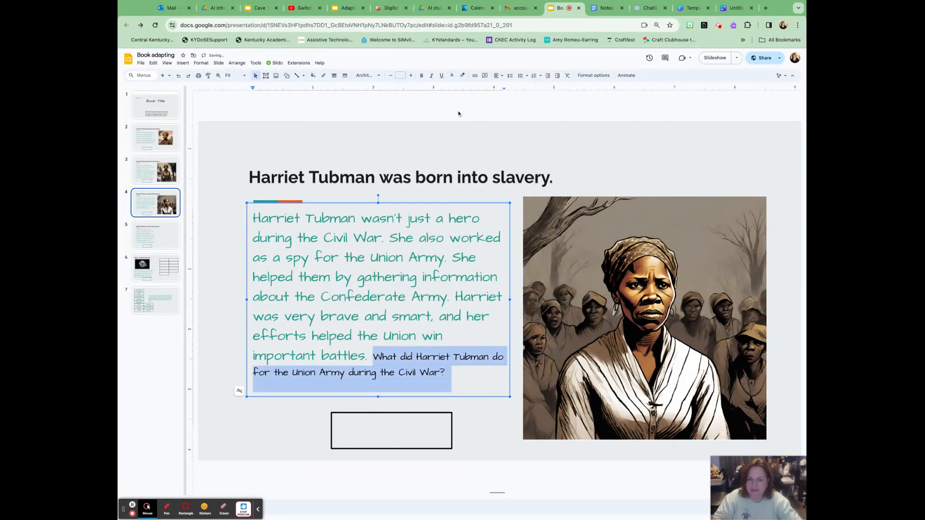
pyautogui.click(452, 76)
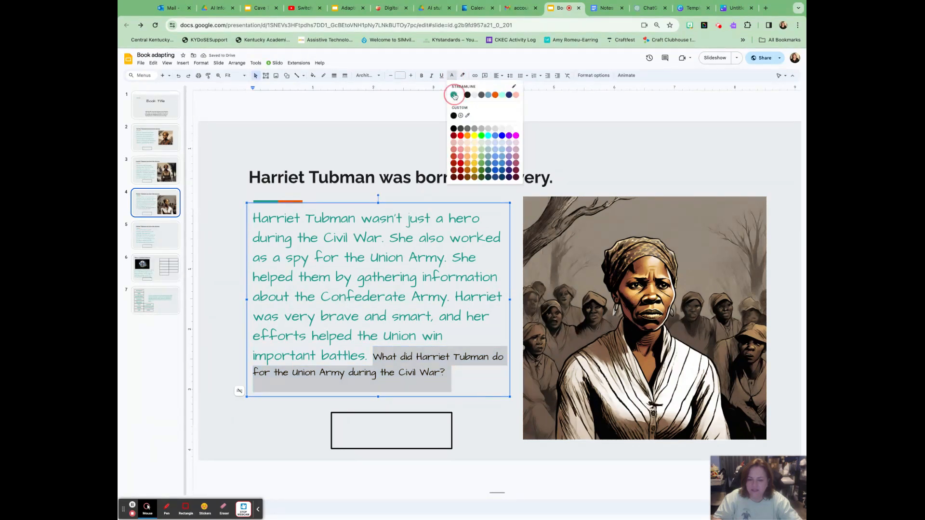
pyautogui.click(454, 95)
# Step: Enlarge the pasted question's text on slide 4 to font size 17
pyautogui.click(410, 76)
pyautogui.click(409, 75)
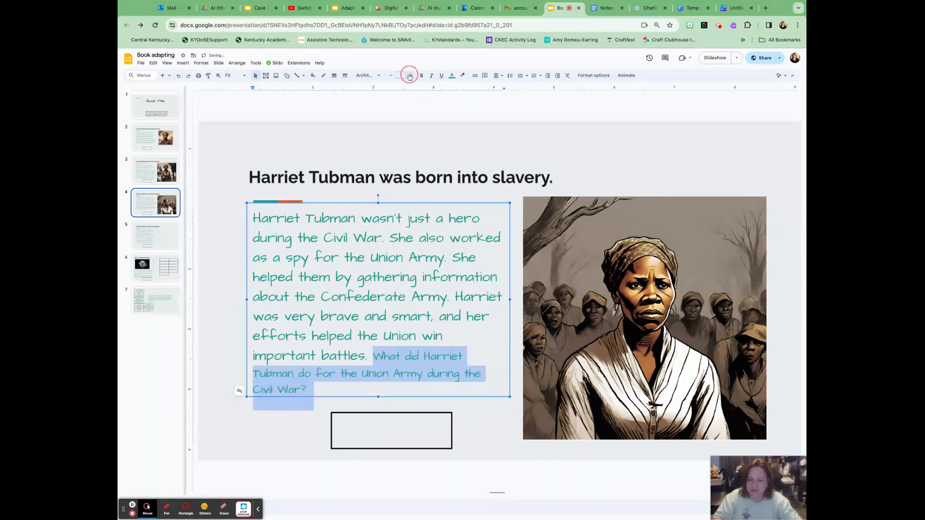
pyautogui.click(410, 77)
pyautogui.click(409, 76)
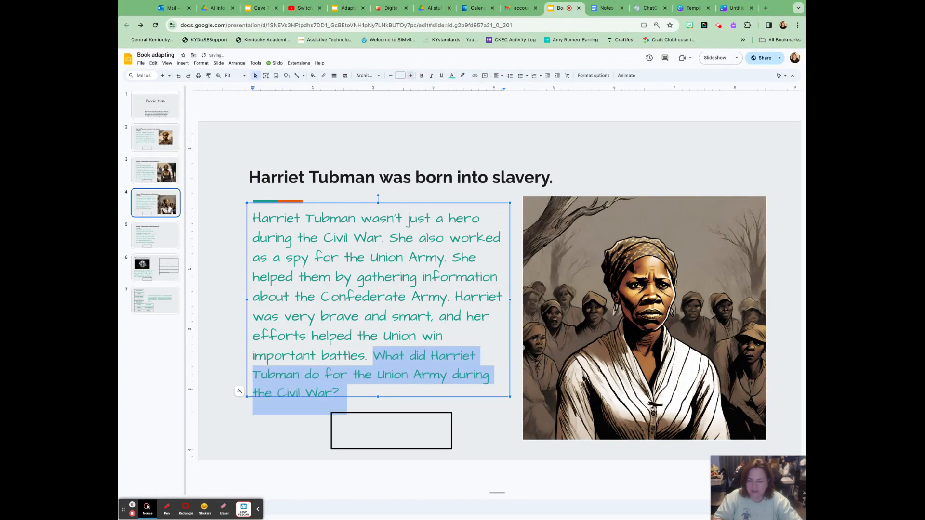
pyautogui.moveTo(401, 278); pyautogui.dragTo(408, 318)
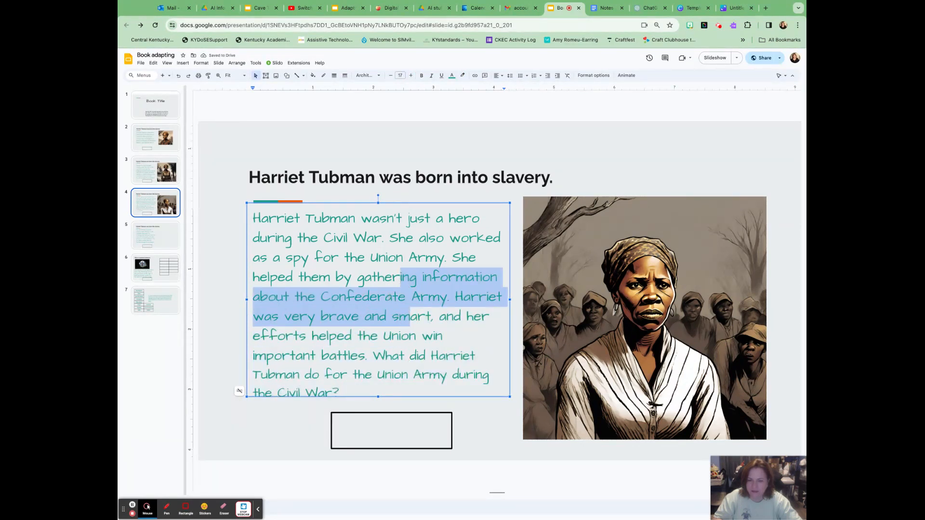
pyautogui.moveTo(372, 356); pyautogui.dragTo(382, 389)
pyautogui.click(400, 76)
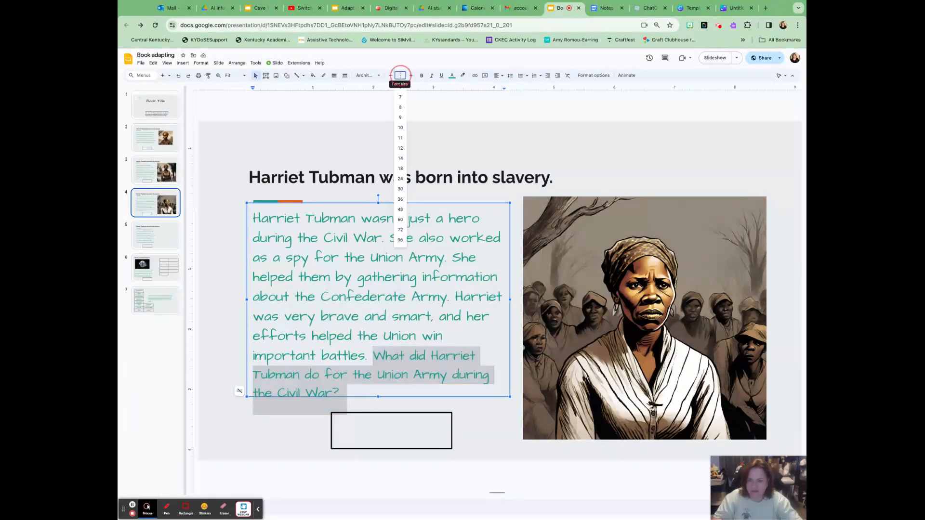
pyautogui.write('17')
pyautogui.press('Return')
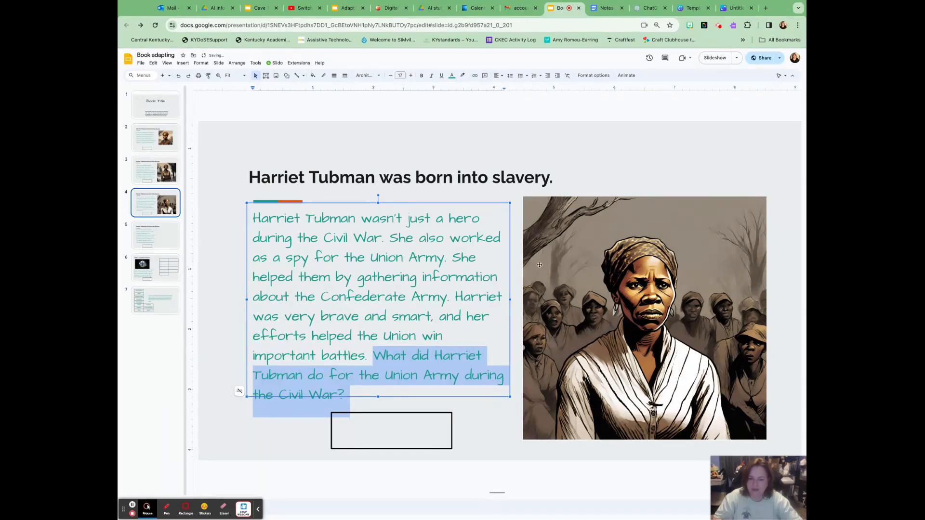
# Step: Replace the Magic Media prompt in Canva with slide 4's paragraph about Harriet Tubman's Civil War spying, without the question, and generate new images
pyautogui.moveTo(253, 219); pyautogui.dragTo(367, 350)
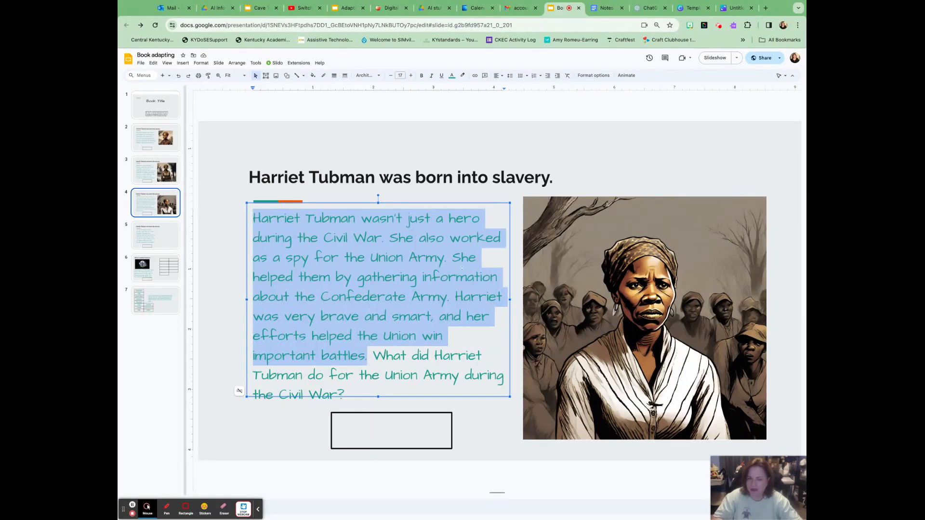
pyautogui.click(734, 8)
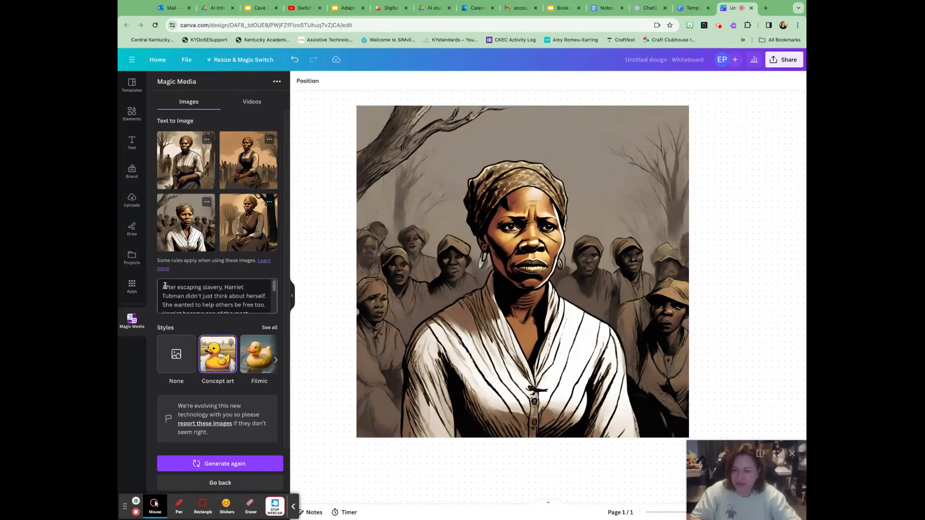
pyautogui.moveTo(163, 287); pyautogui.dragTo(178, 304)
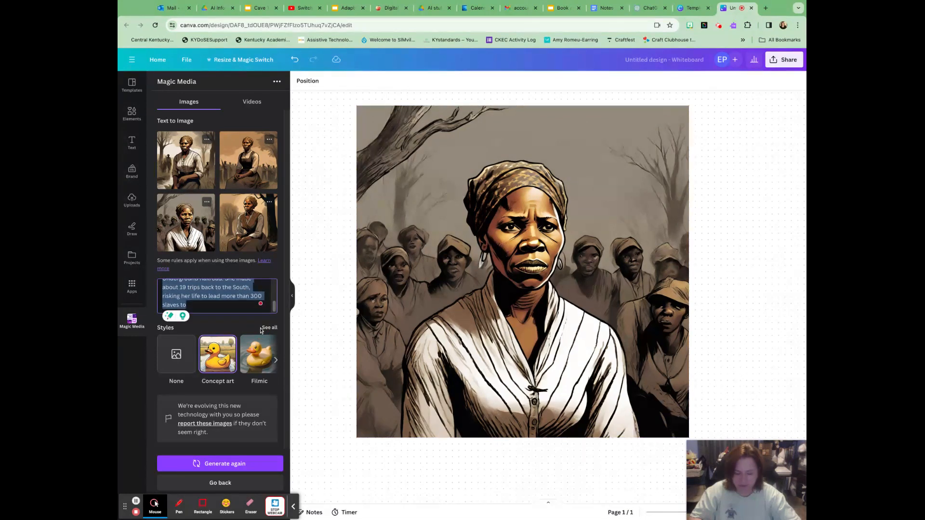
pyautogui.press('BackSpace')
pyautogui.write("Harriet Tubman wasn't just a hero during the Civil War. She also worked as a spy for the Union Army. She helped them by gathering information about the Confederate Army. Harriet was very brave and smart, and her efforts helped the Union win important battles.")
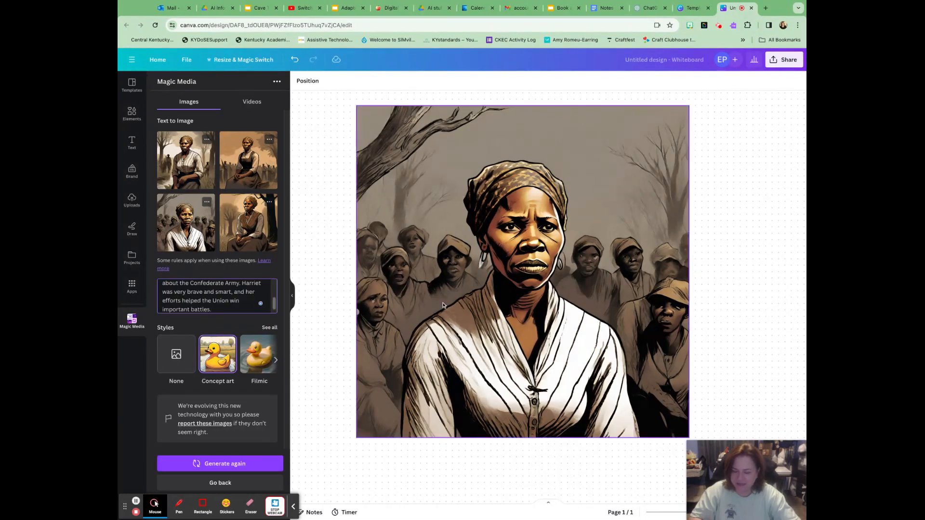
pyautogui.press('Return')
# Step: Delete the old portrait from the whiteboard, then add the generated portrait with the red bow and enlarge it
pyautogui.click(532, 266)
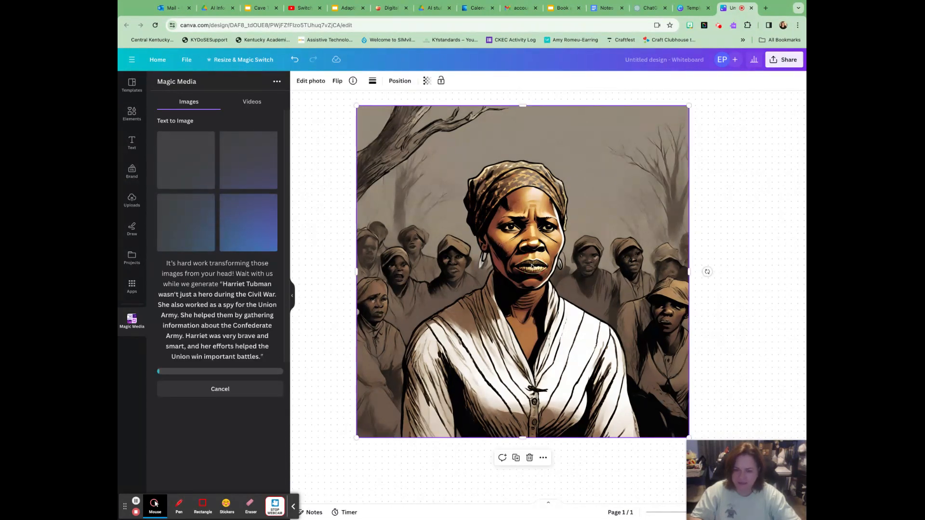
pyautogui.press('Delete')
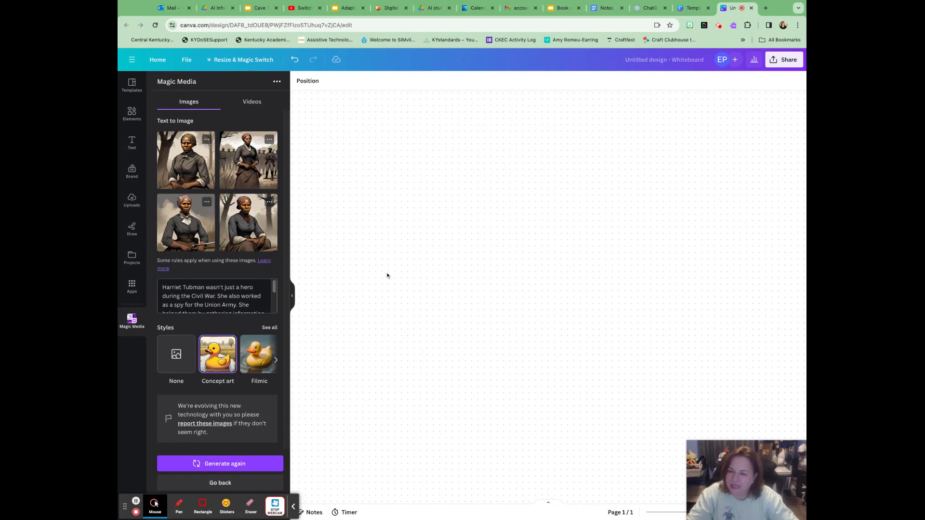
pyautogui.click(261, 235)
pyautogui.moveTo(458, 208); pyautogui.dragTo(362, 112)
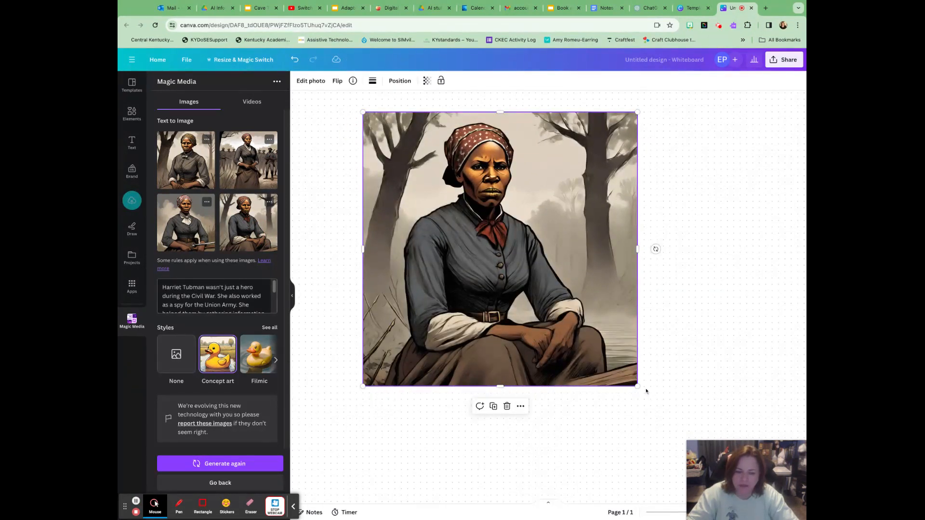
pyautogui.moveTo(637, 386); pyautogui.dragTo(689, 439)
pyautogui.click(744, 345)
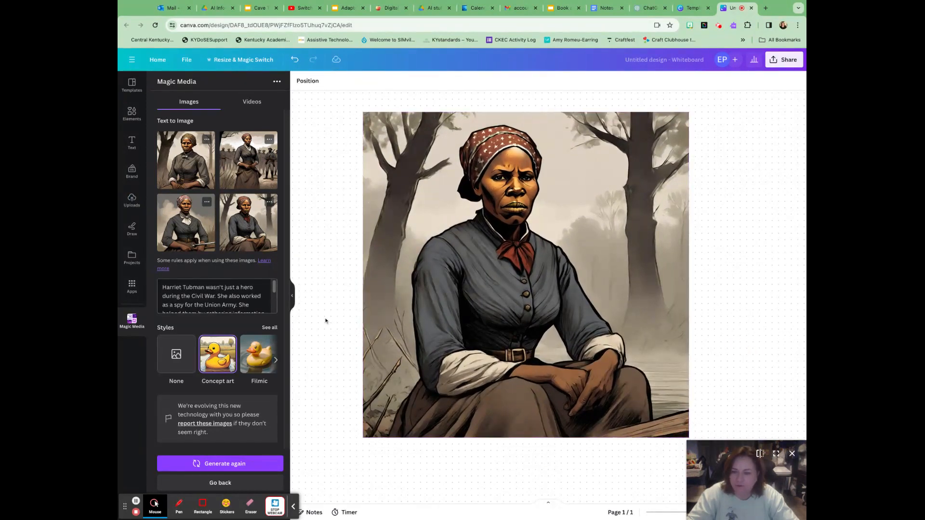
# Step: Generate another set of images from the same prompt and switch to the Book adapting presentation in Google Slides
pyautogui.click(239, 465)
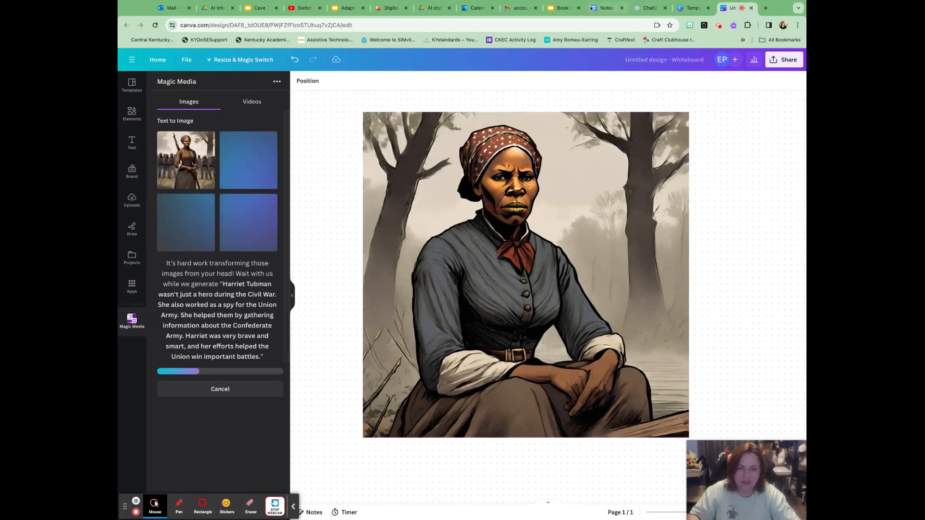
pyautogui.click(563, 8)
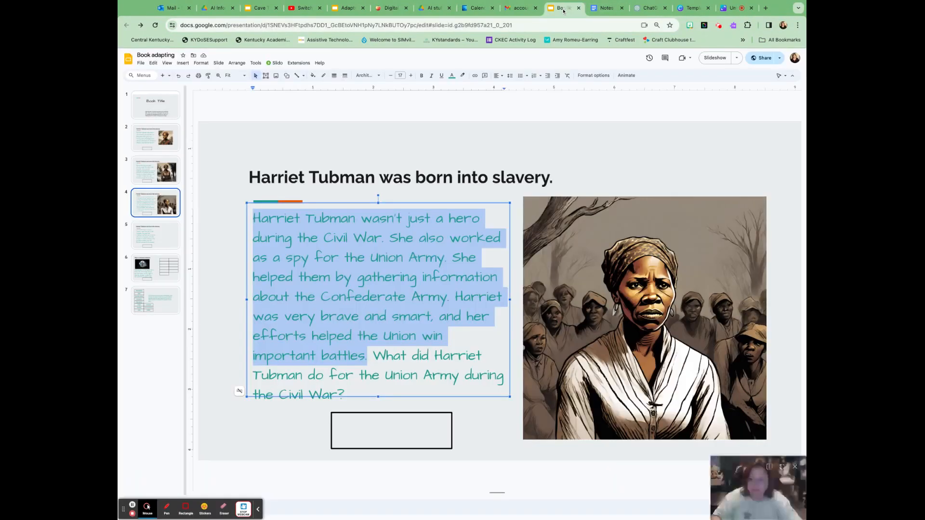
pyautogui.click(565, 334)
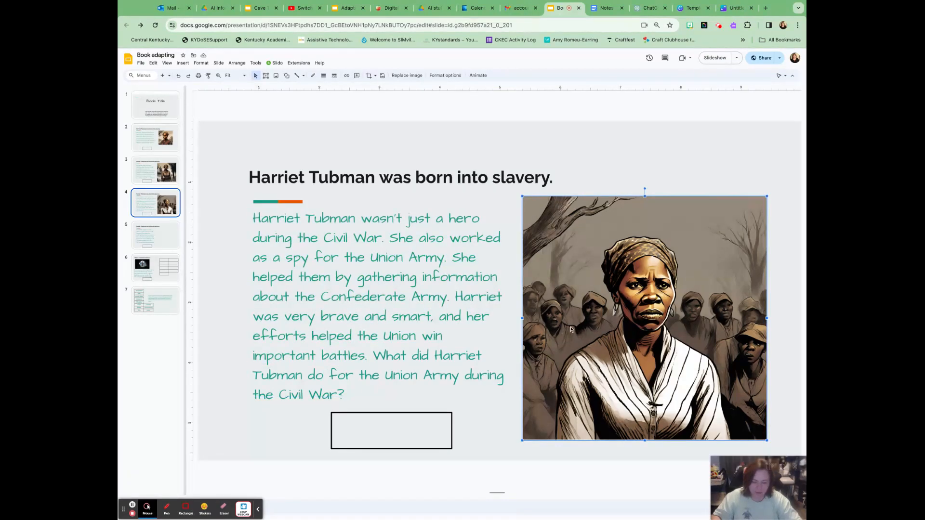
pyautogui.press('Delete')
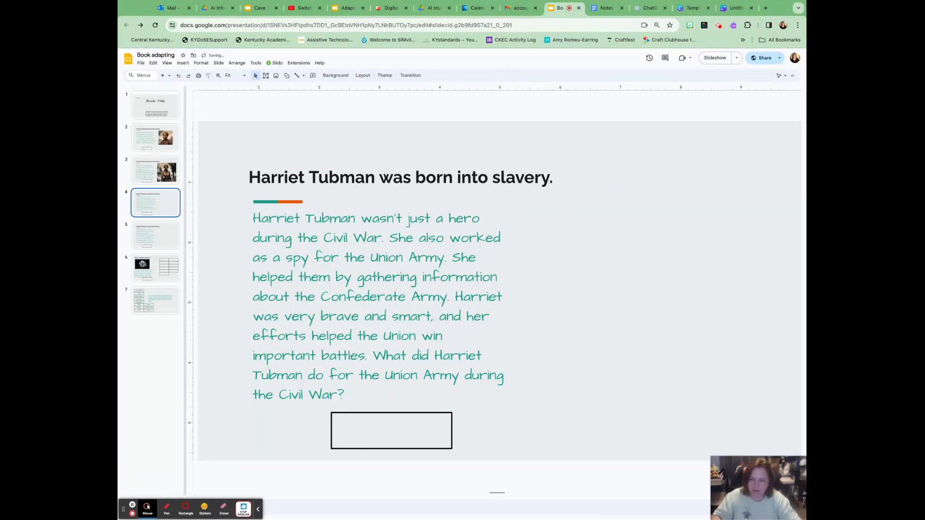
pyautogui.click(177, 76)
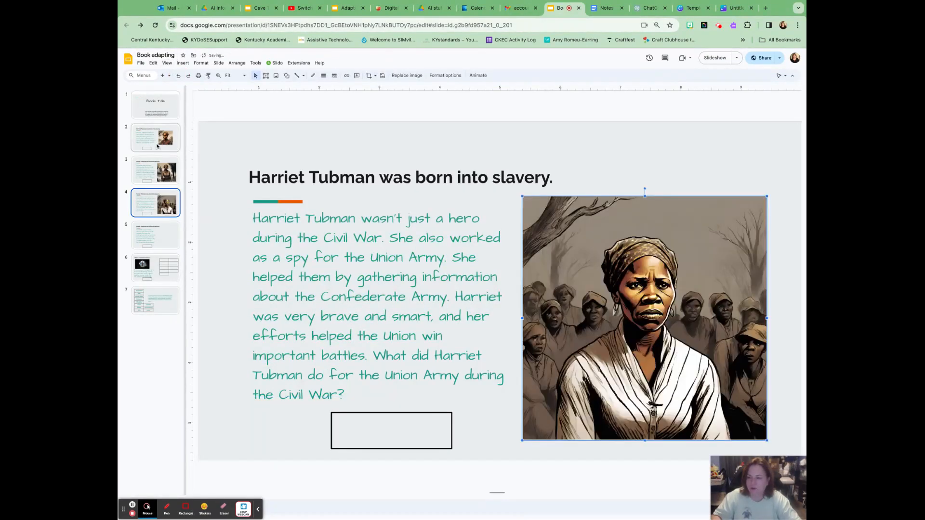
# Step: Paste the portrait with the red bow onto slide 5 and place it beside the paragraph
pyautogui.click(164, 235)
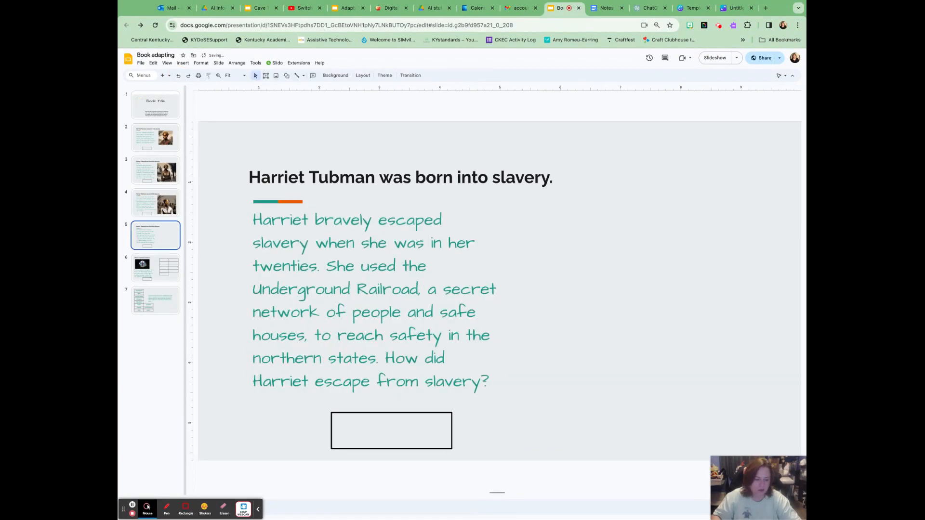
pyautogui.hotkey('ctrl', 'v')
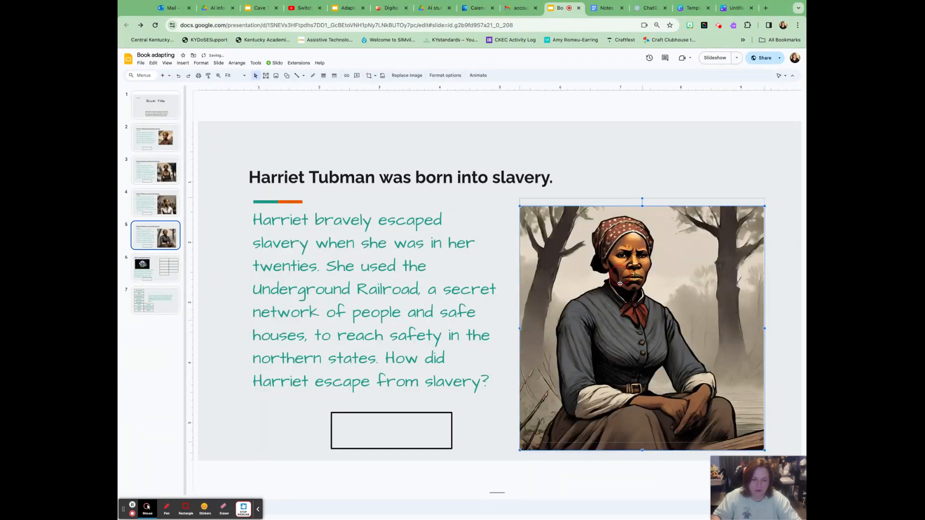
pyautogui.click(661, 179)
# Step: In Canva, replace the whiteboard portrait with the first two newly generated soldier-scene images, spread them apart, and return to the Google Slides presentation
pyautogui.click(737, 8)
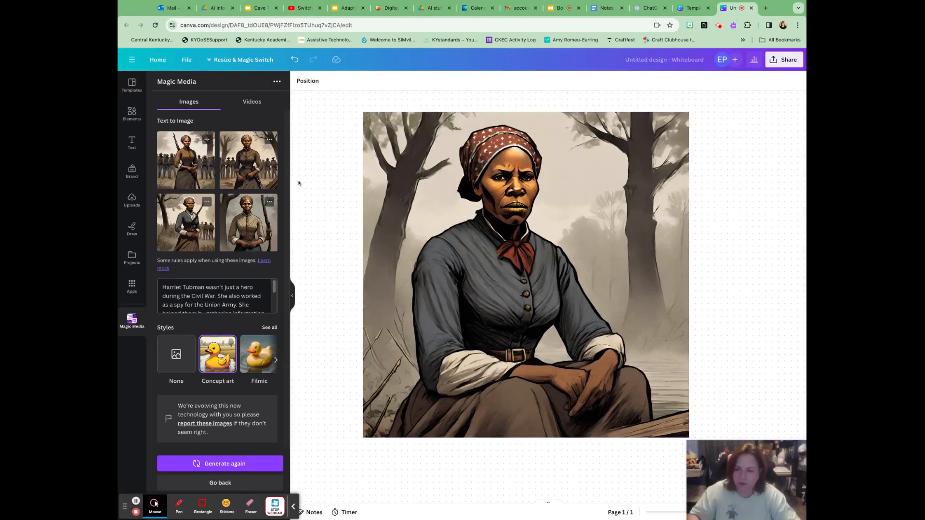
pyautogui.click(478, 273)
pyautogui.press('Delete')
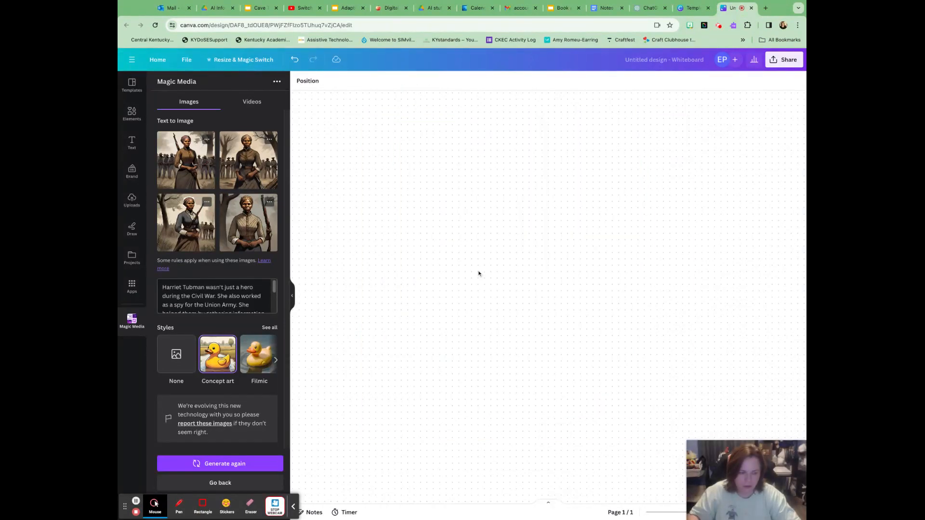
pyautogui.click(186, 159)
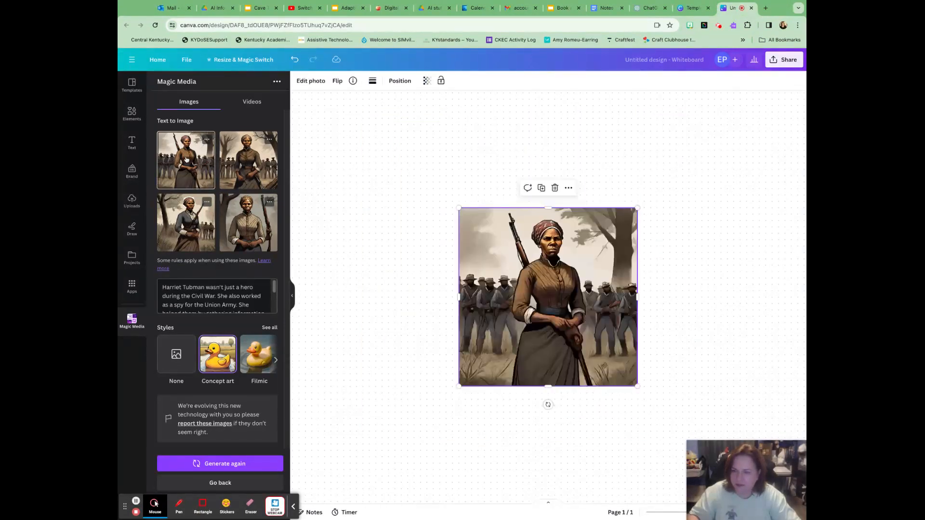
pyautogui.click(234, 164)
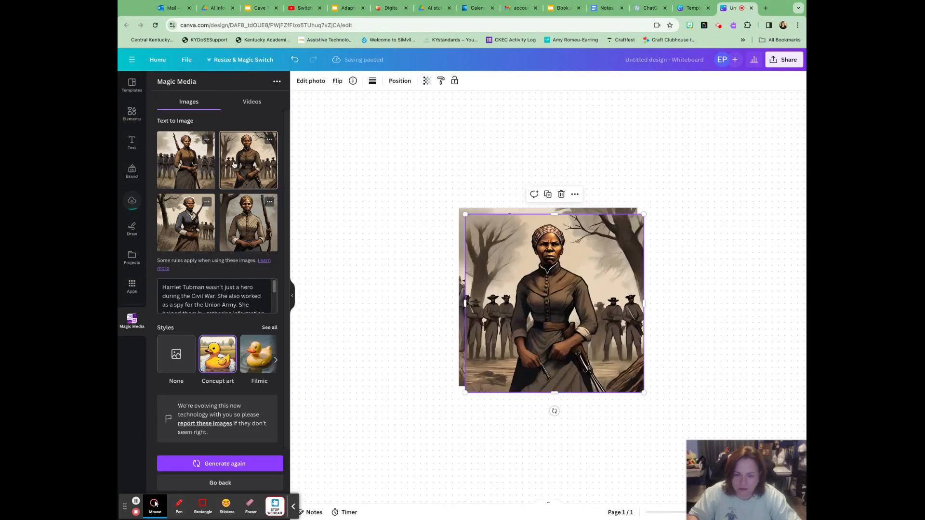
pyautogui.moveTo(524, 295); pyautogui.dragTo(632, 295)
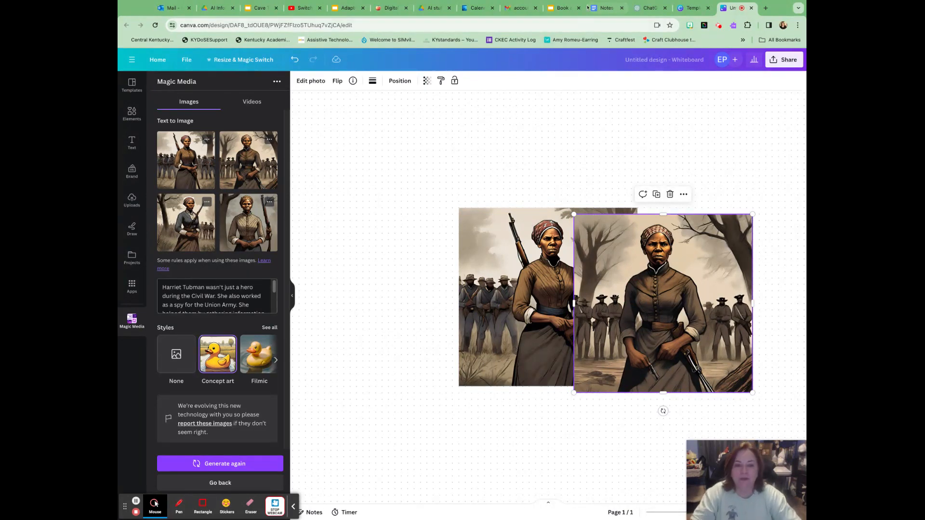
pyautogui.click(563, 7)
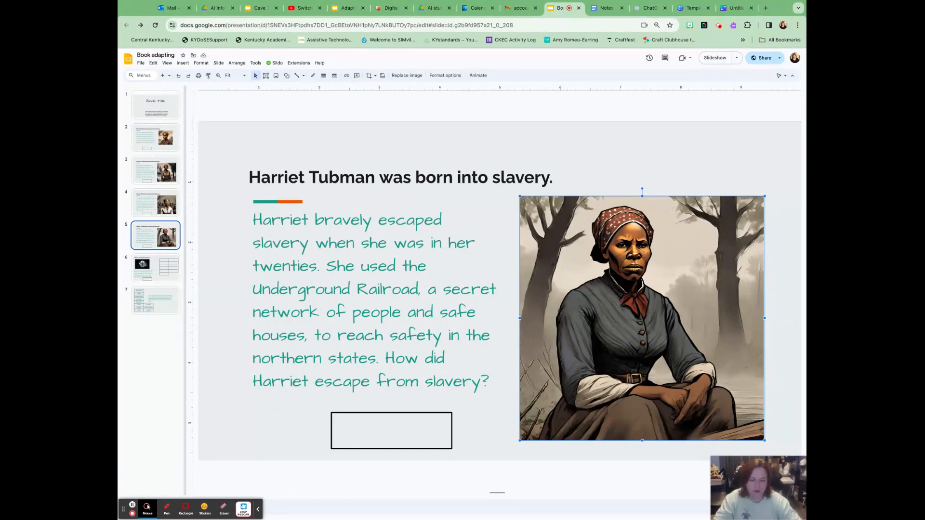
# Step: Duplicate slide 5 and replace the copy's paragraph with the ChatGPT paragraph beginning "Even after the Civil War ended"
pyautogui.rightClick(145, 235)
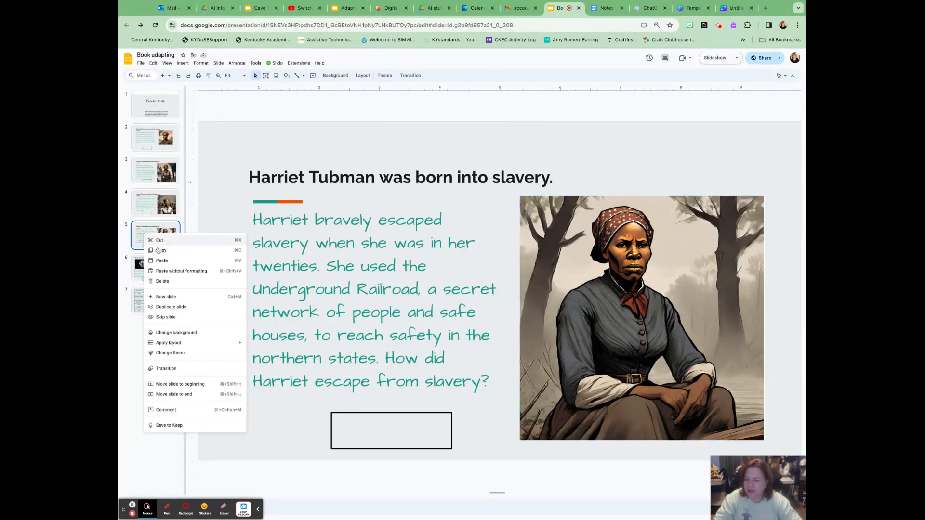
pyautogui.click(172, 307)
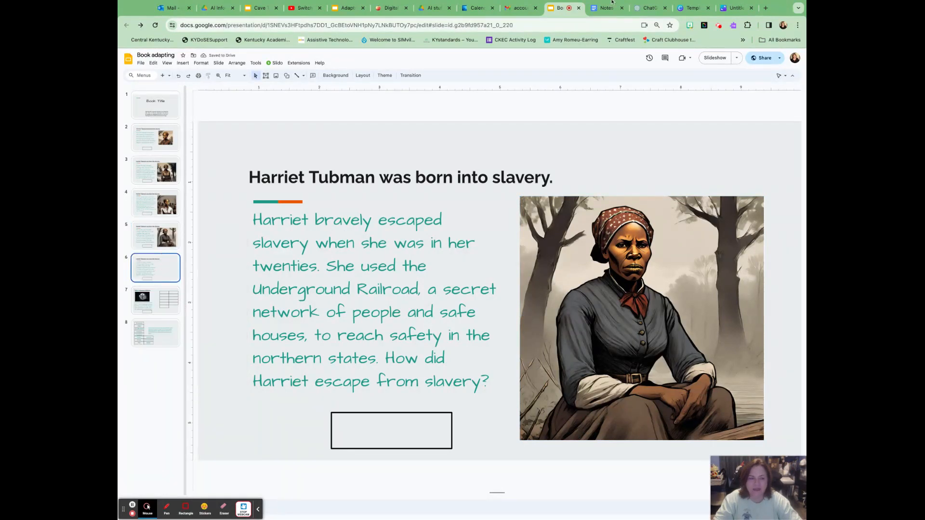
pyautogui.click(646, 8)
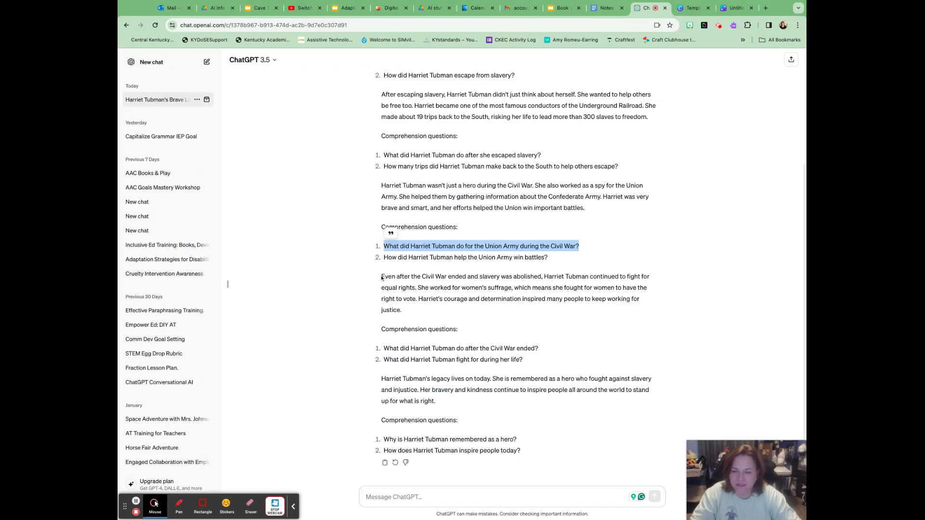
pyautogui.moveTo(382, 276); pyautogui.dragTo(408, 307)
pyautogui.press('super+c')
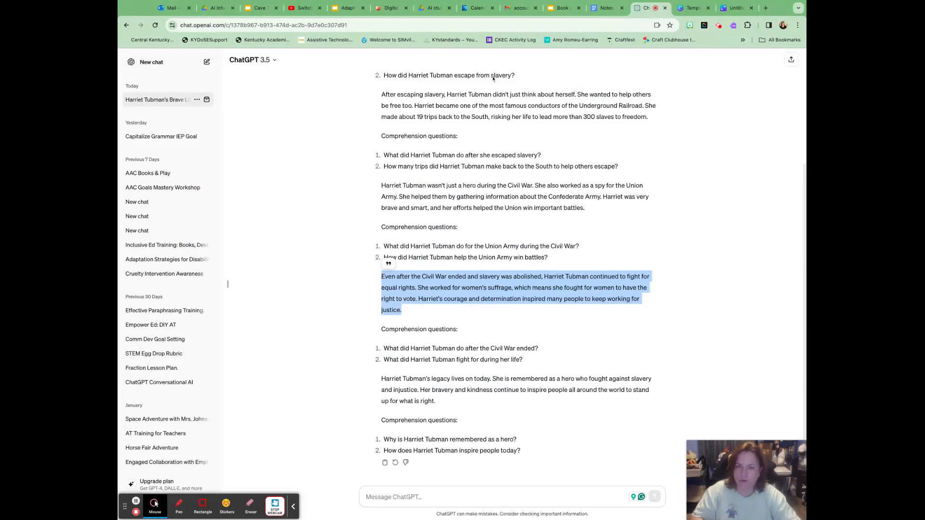
pyautogui.click(566, 9)
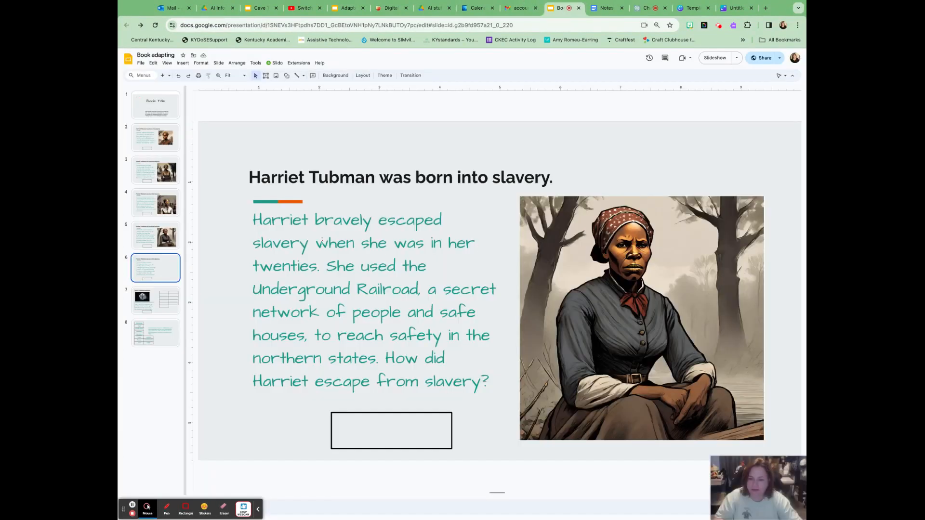
pyautogui.moveTo(254, 217); pyautogui.dragTo(487, 390)
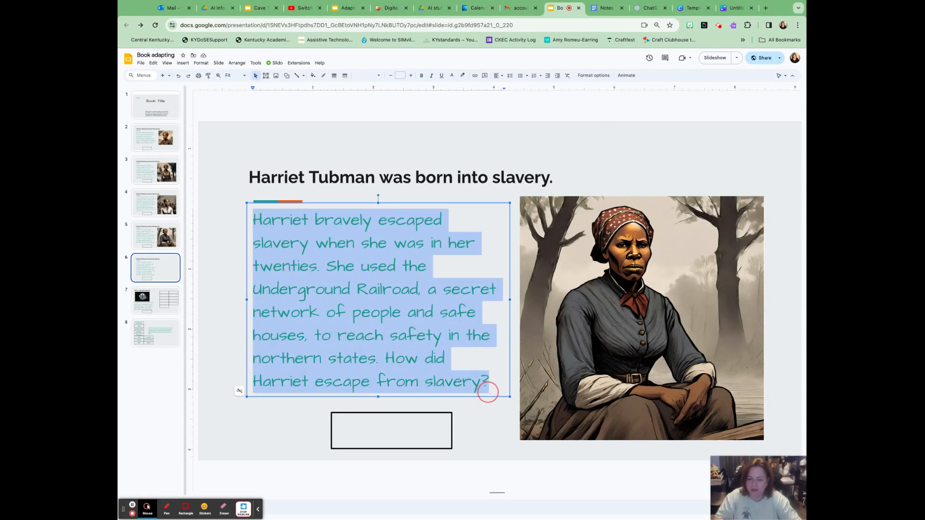
pyautogui.press('super+v')
# Step: Format the pasted paragraph on slide 6 in Architects Daughter, size 16, with teal text and a transparent highlight
pyautogui.moveTo(368, 288); pyautogui.dragTo(249, 215)
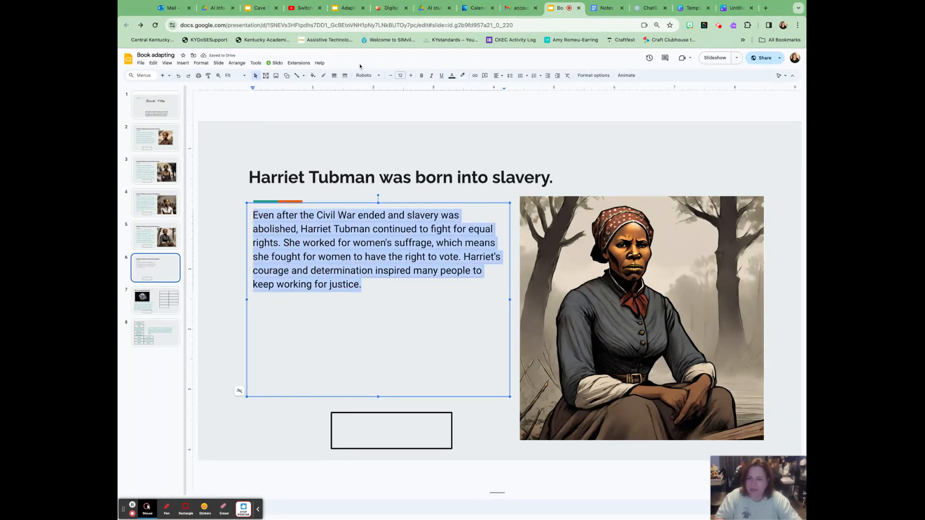
pyautogui.click(376, 75)
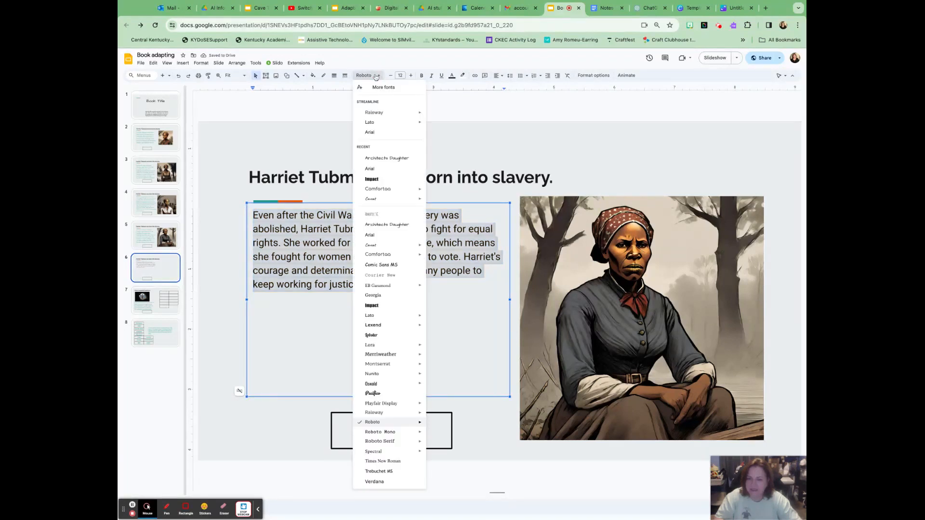
pyautogui.click(380, 159)
pyautogui.click(462, 75)
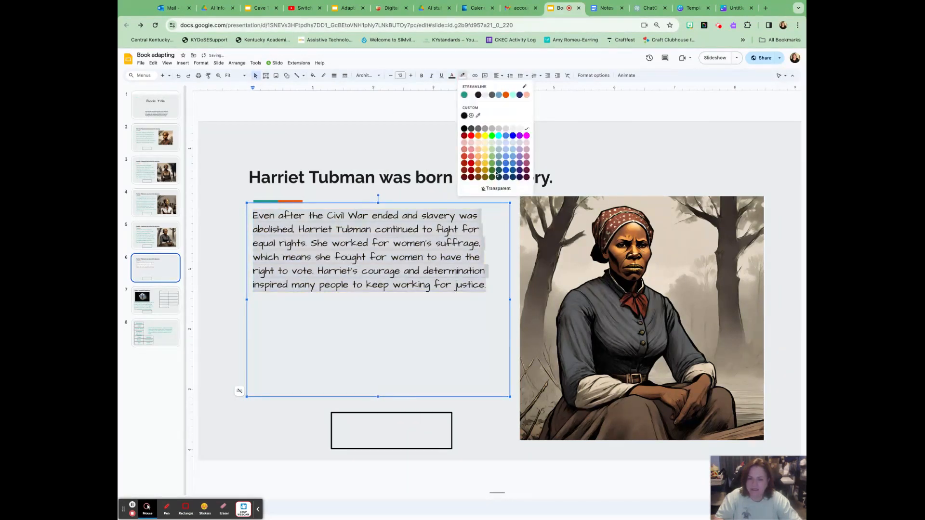
pyautogui.click(504, 193)
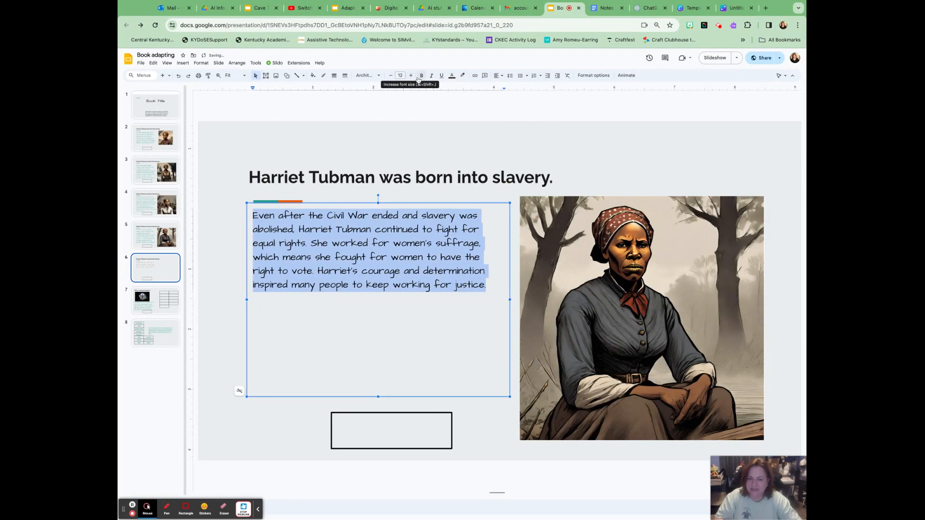
pyautogui.click(452, 76)
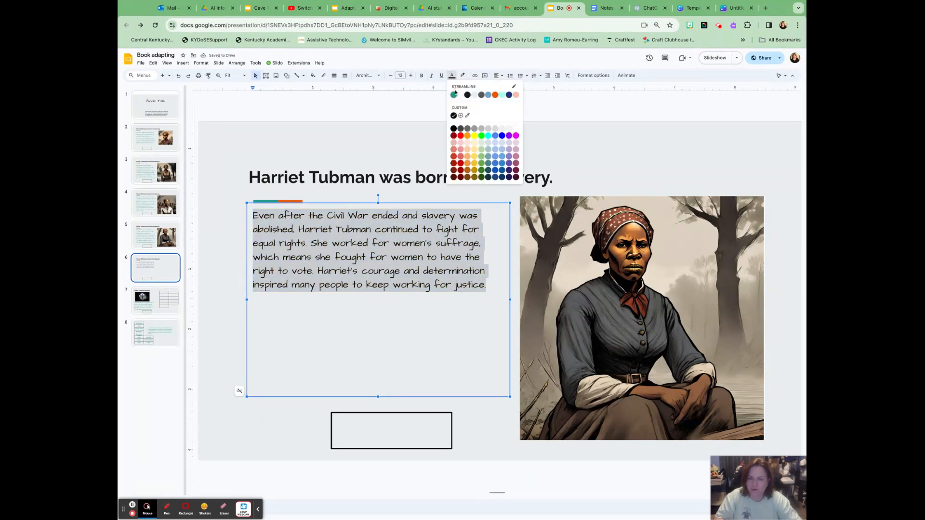
pyautogui.click(454, 95)
pyautogui.click(413, 77)
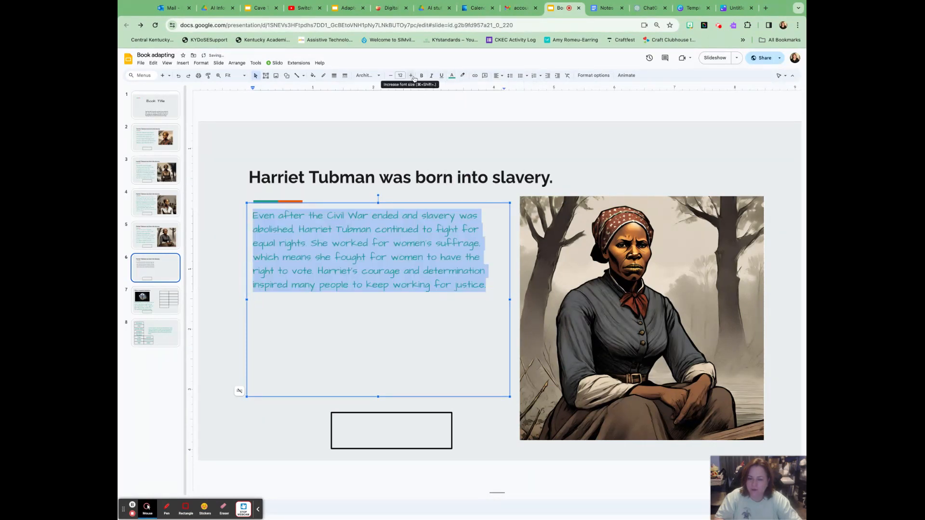
pyautogui.click(413, 77)
pyautogui.click(412, 77)
pyautogui.click(412, 77)
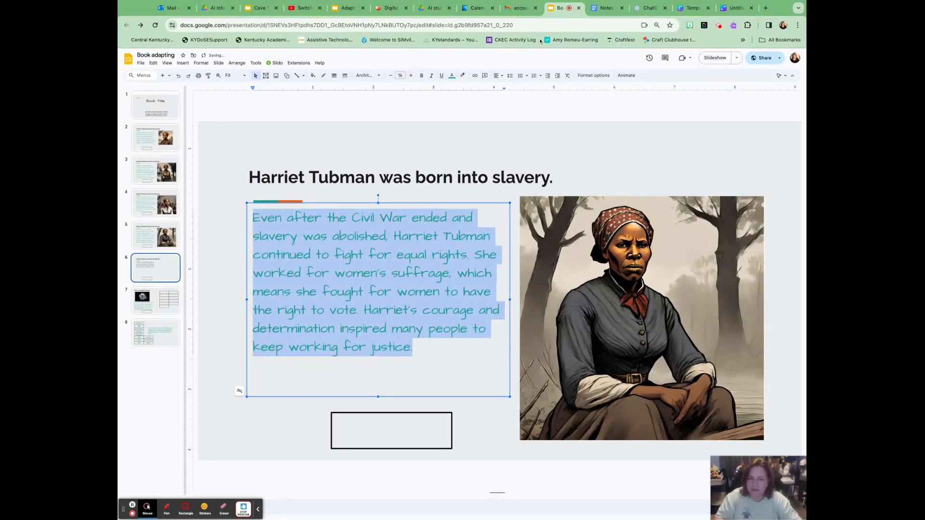
# Step: Copy the ChatGPT question "What did Harriet Tubman fight for during her life?" to the end of slide 6's paragraph
pyautogui.click(647, 9)
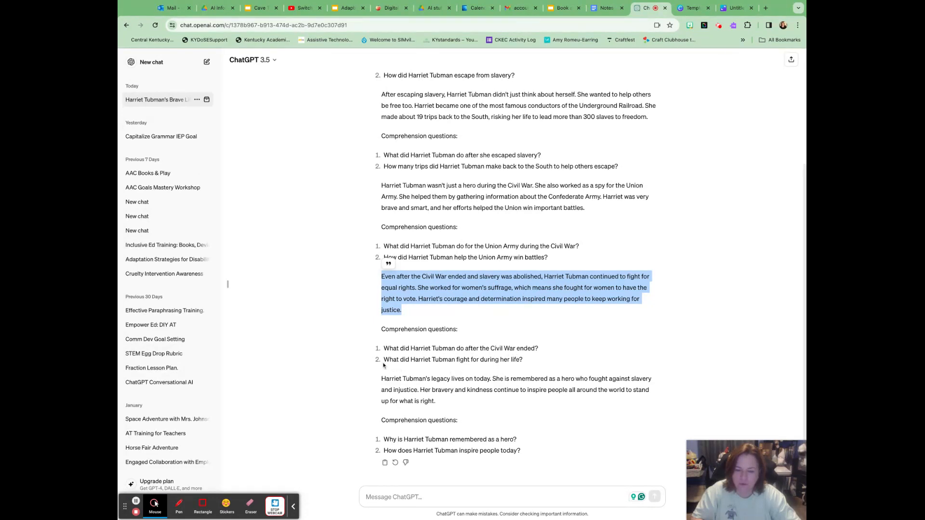
pyautogui.moveTo(385, 360); pyautogui.dragTo(522, 361)
pyautogui.press('super+c')
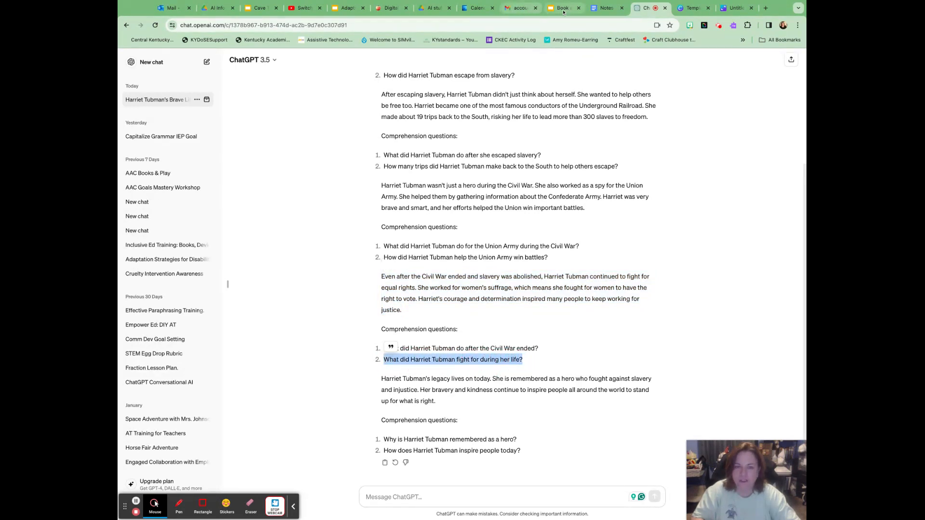
pyautogui.click(136, 501)
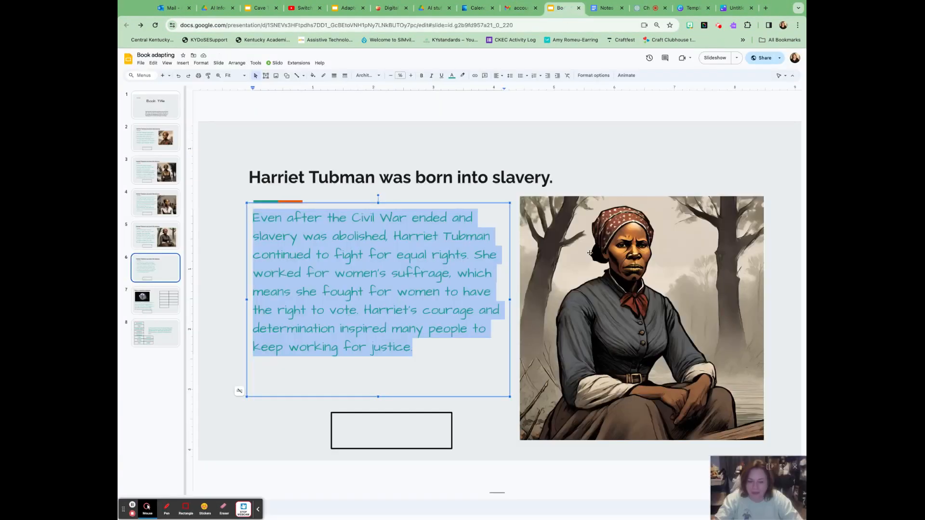
pyautogui.click(424, 352)
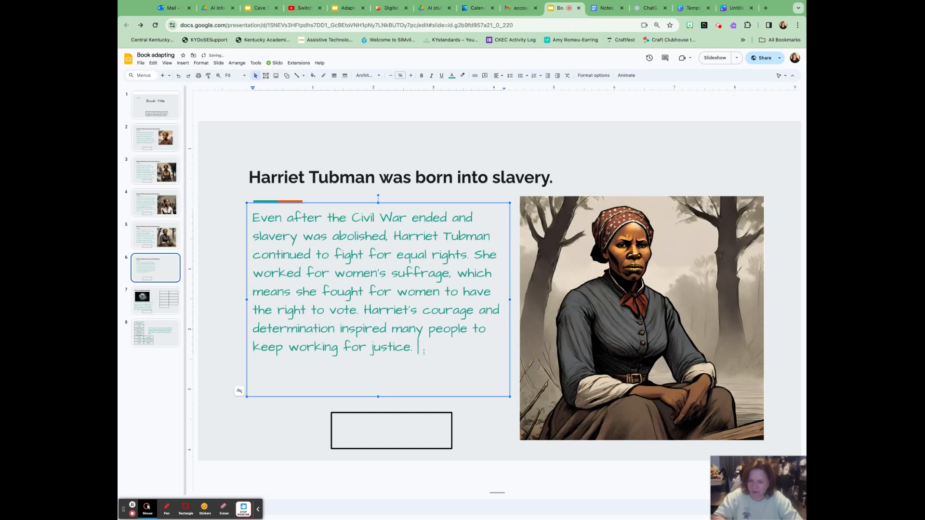
pyautogui.press('super+v')
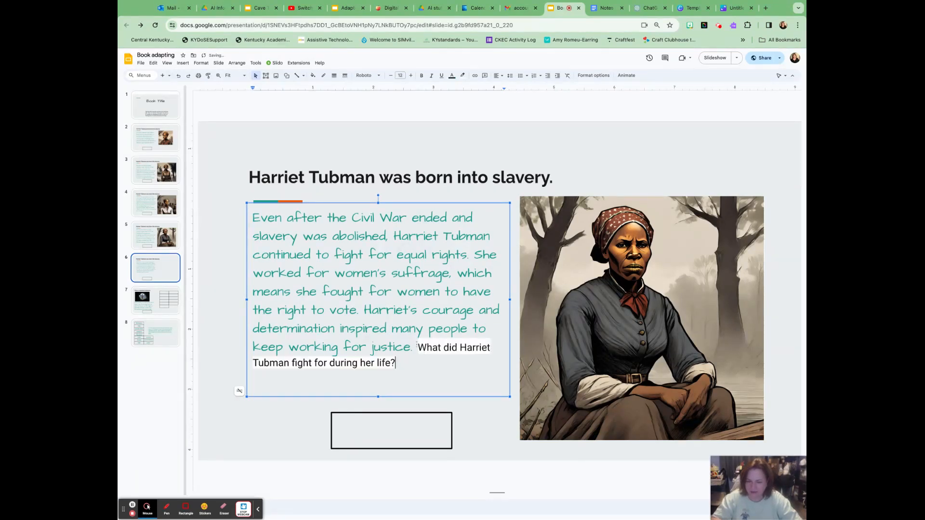
# Step: Format the added question in Architects Daughter with teal text and a transparent highlight, and enlarge it to match the paragraph
pyautogui.keyDown('shift'); pyautogui.click(418, 348); pyautogui.keyUp('shift')
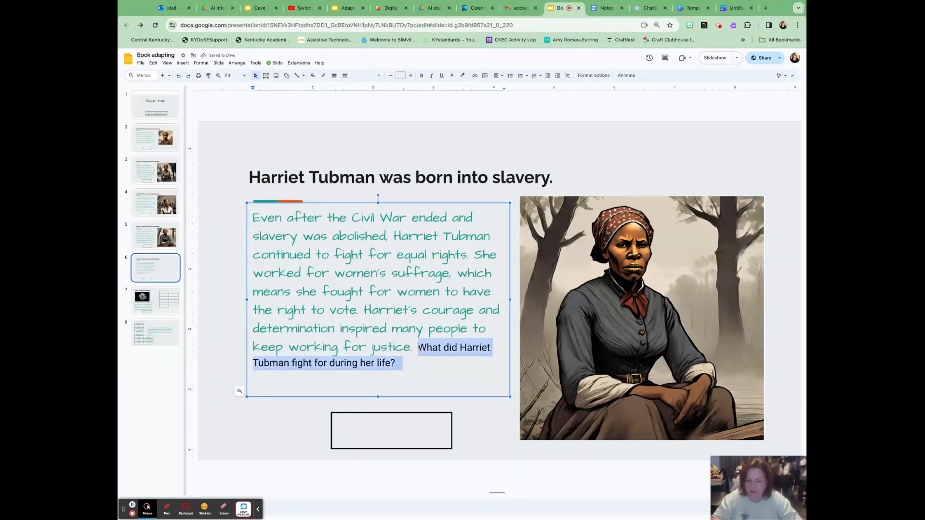
pyautogui.click(380, 76)
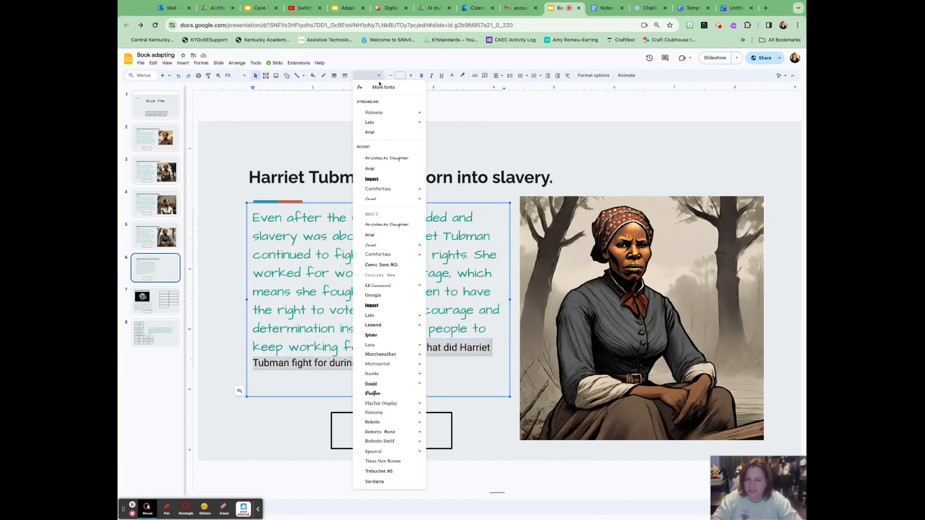
pyautogui.click(385, 158)
pyautogui.click(463, 77)
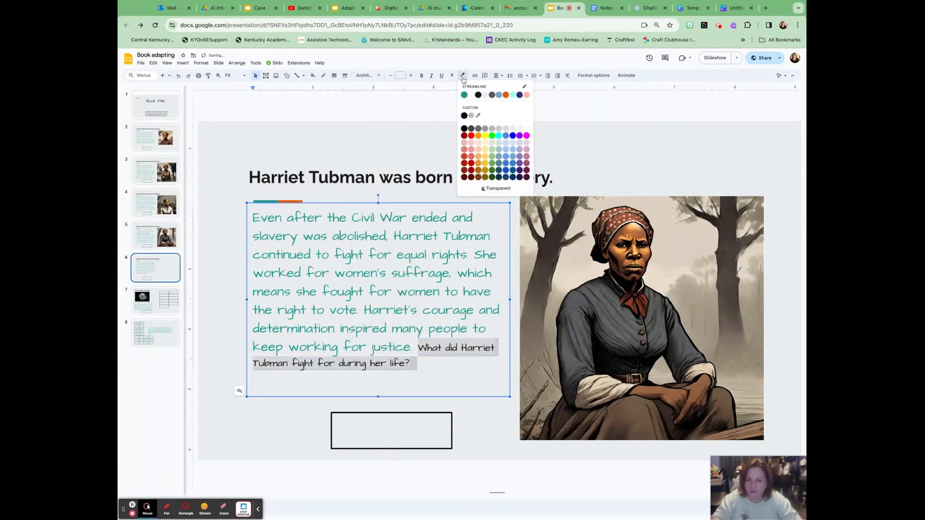
pyautogui.click(499, 191)
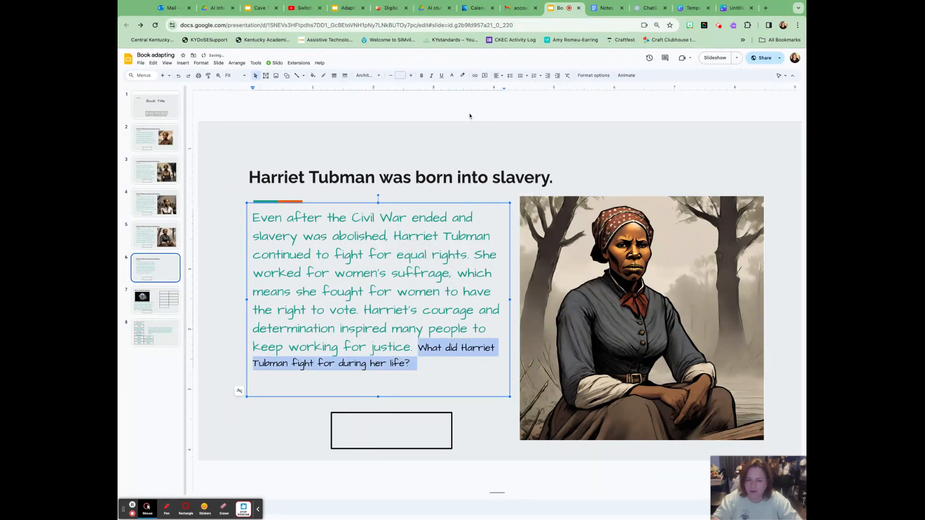
pyautogui.click(453, 76)
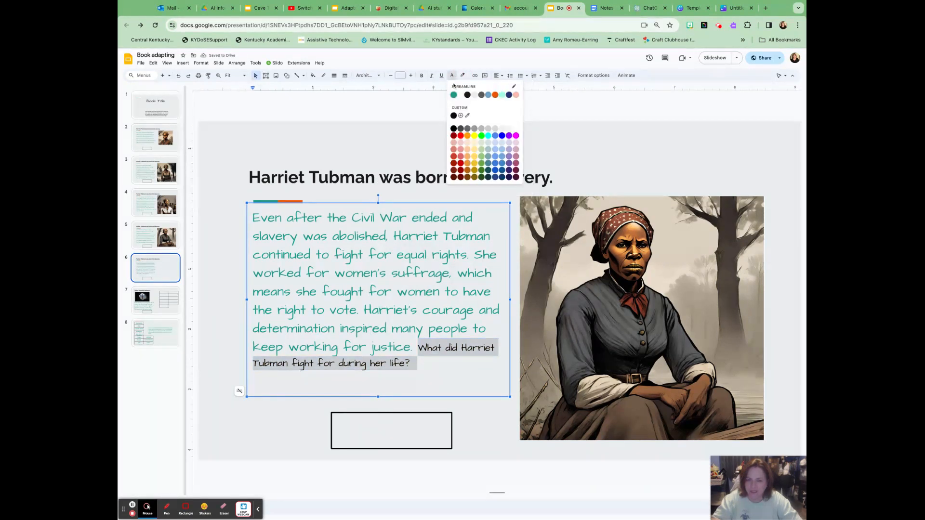
pyautogui.click(452, 95)
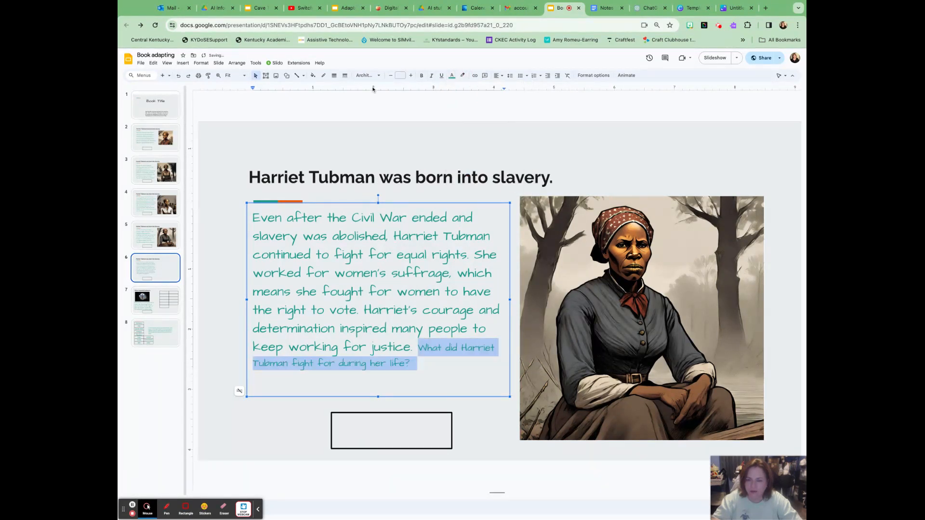
pyautogui.click(411, 75)
pyautogui.click(410, 76)
pyautogui.click(410, 75)
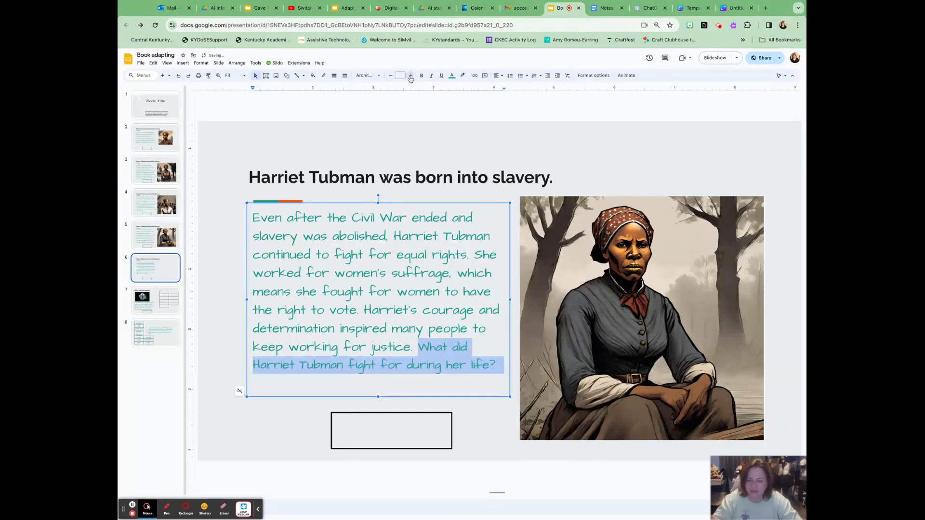
pyautogui.click(411, 76)
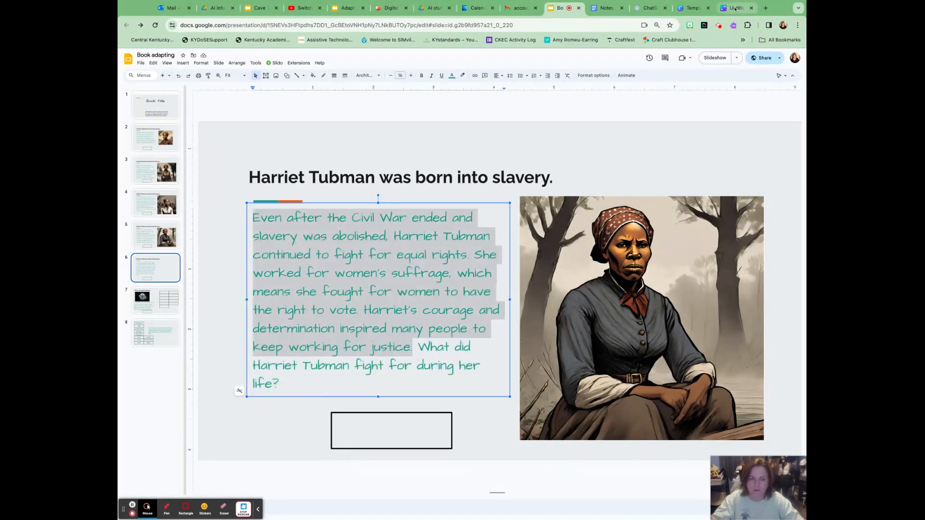
# Step: In Canva, generate images using the "Even after the Civil War ended" paragraph as the prompt, and delete both soldier-scene images from the whiteboard
pyautogui.click(733, 8)
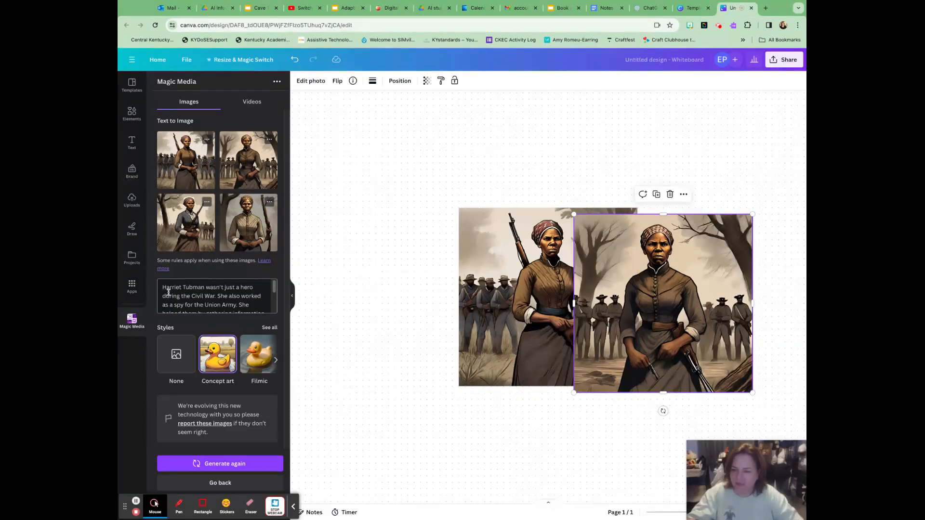
pyautogui.moveTo(164, 290); pyautogui.dragTo(306, 312)
pyautogui.press('super+v')
pyautogui.click(217, 463)
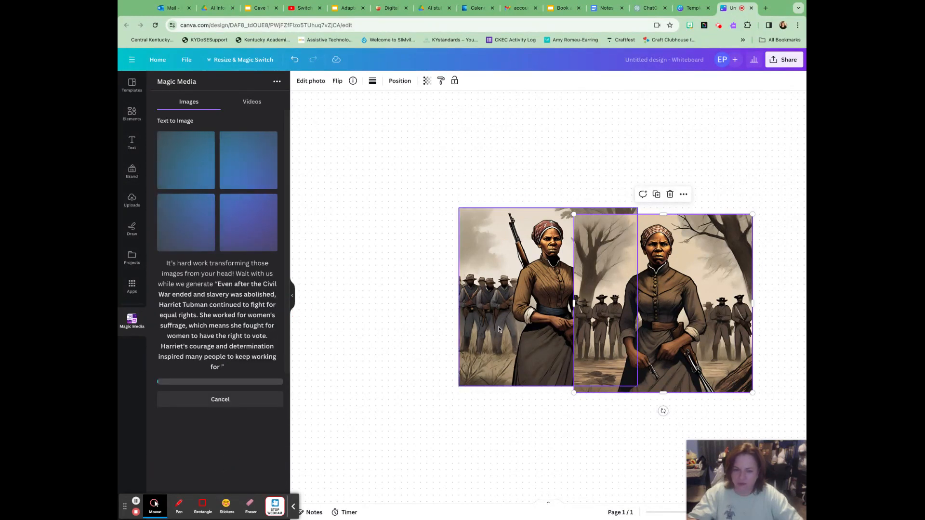
pyautogui.press('Delete')
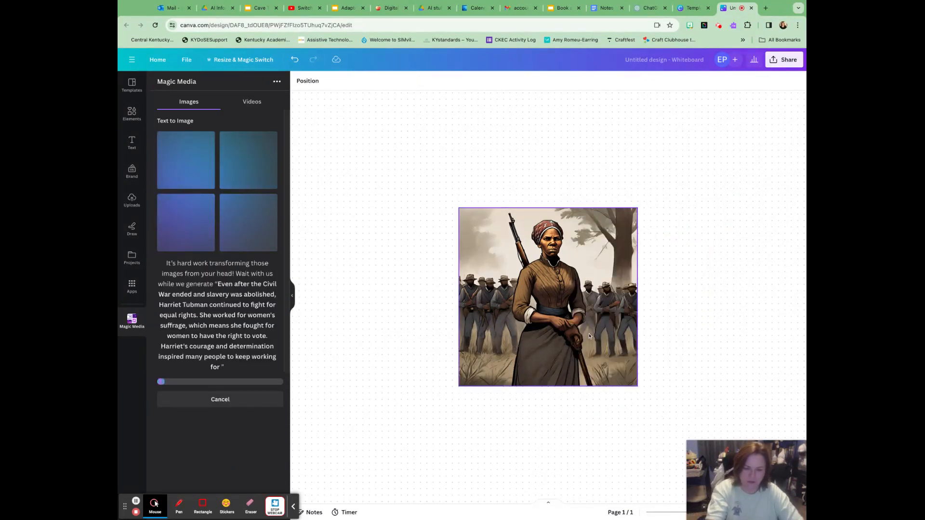
pyautogui.click(589, 336)
pyautogui.press('Delete')
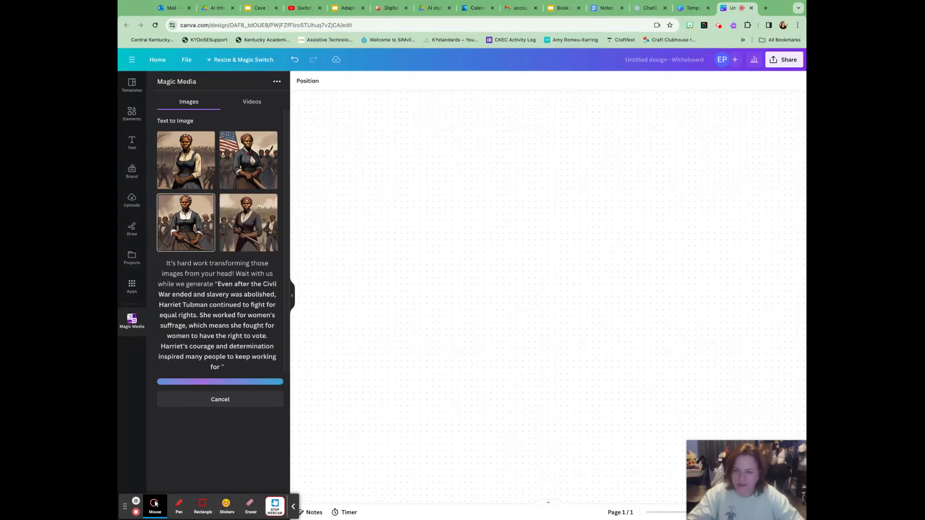
# Step: Add the generated portrait with the starred headscarf and white collar to the whiteboard and enlarge it
pyautogui.click(184, 216)
pyautogui.moveTo(512, 277); pyautogui.dragTo(455, 205)
pyautogui.moveTo(579, 315); pyautogui.dragTo(696, 432)
pyautogui.moveTo(650, 380); pyautogui.dragTo(606, 362)
pyautogui.moveTo(650, 412); pyautogui.dragTo(677, 438)
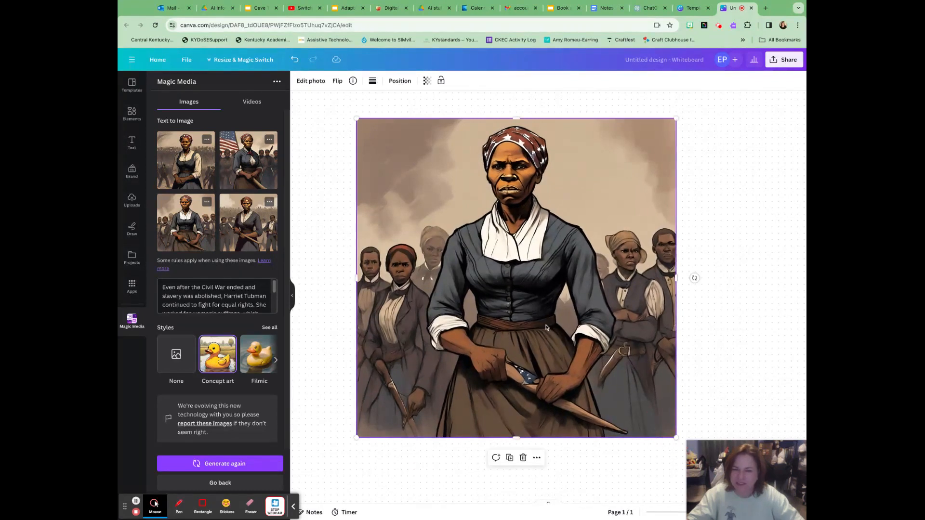
pyautogui.click(798, 349)
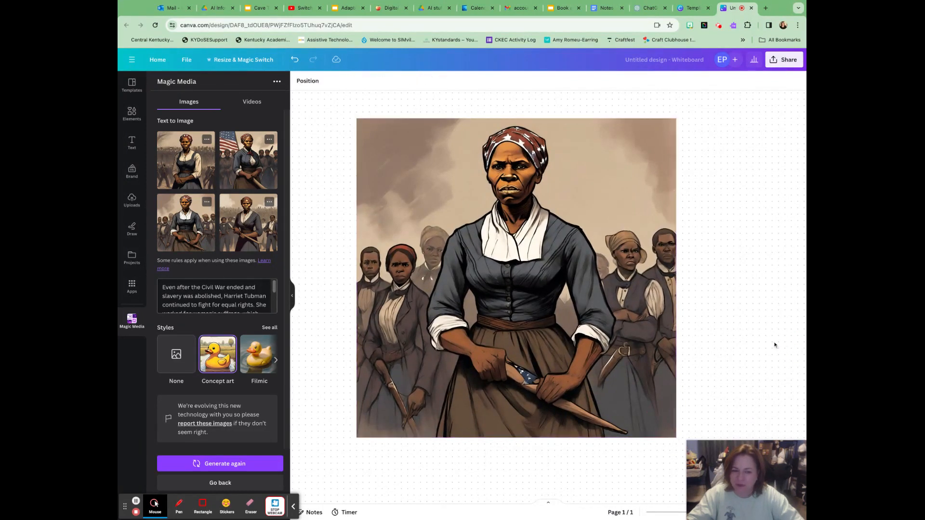
# Step: Generate more images like the starred-headscarf portrait and switch to the Book adapting presentation in Google Slides
pyautogui.click(207, 202)
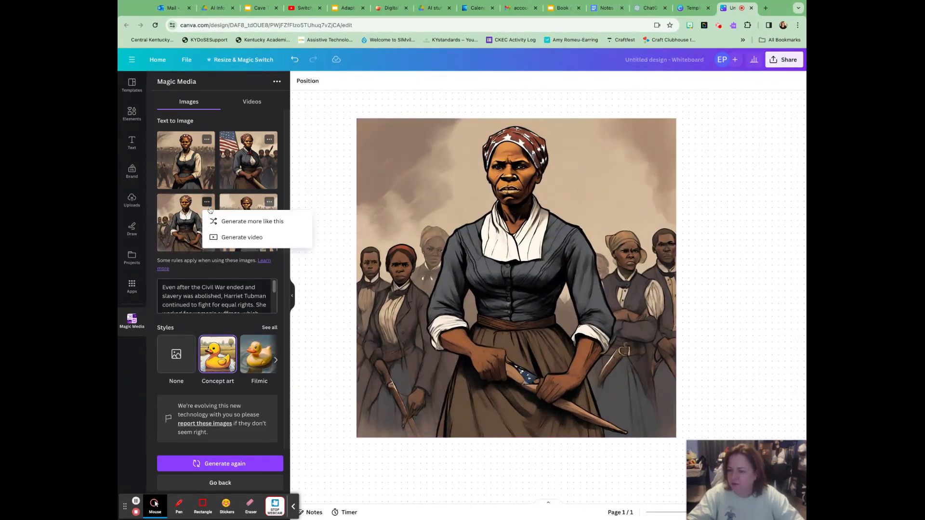
pyautogui.click(215, 222)
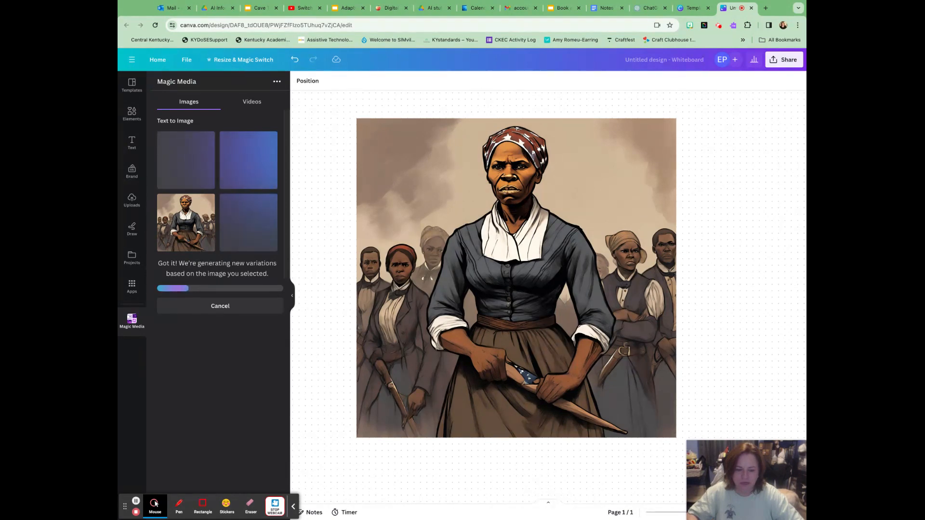
pyautogui.click(562, 8)
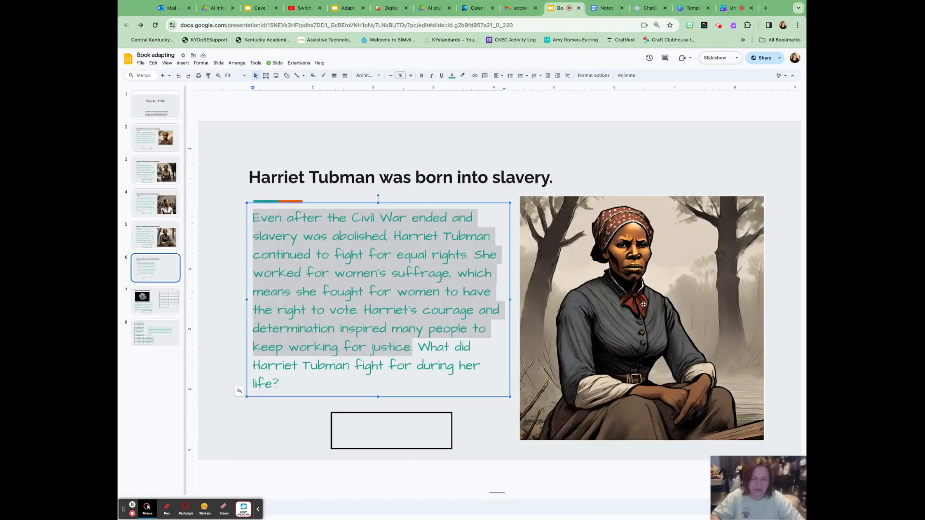
# Step: Replace the red-bow portrait on slide 6 with the starred-headscarf portrait, placed beside the paragraph
pyautogui.click(585, 293)
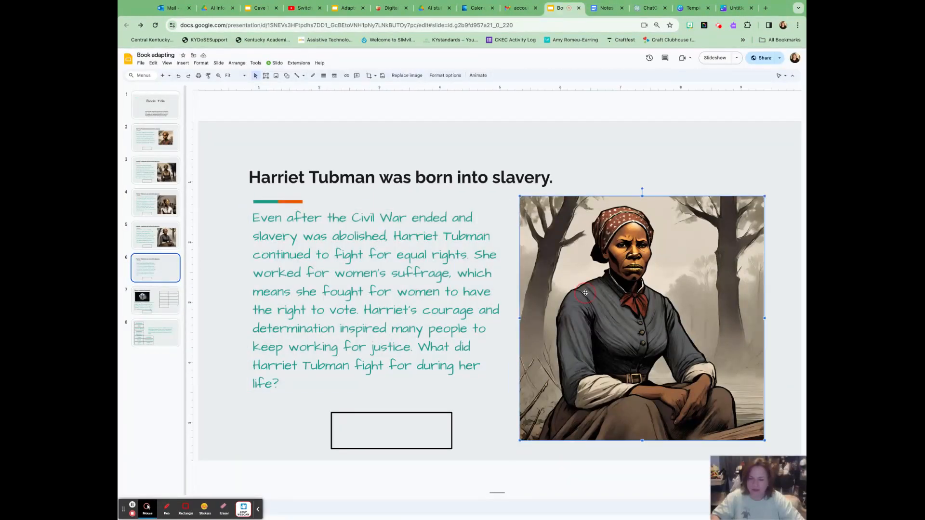
pyautogui.press('BackSpace')
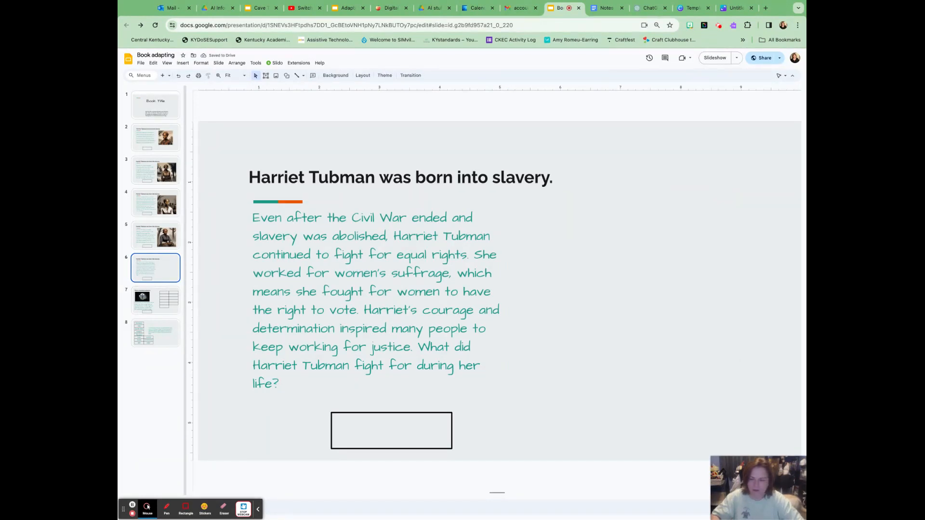
pyautogui.hotkey('ctrl', 'z')
pyautogui.moveTo(642, 323); pyautogui.dragTo(640, 313)
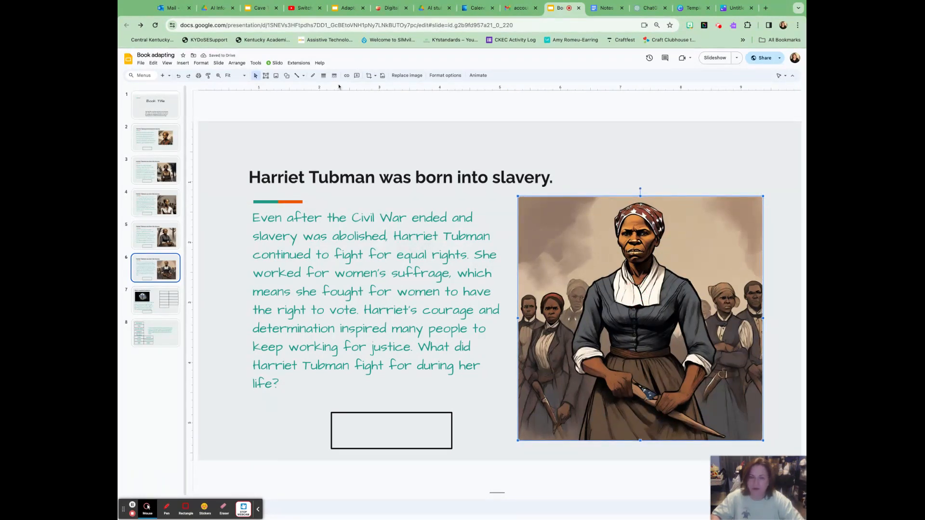
# Step: Duplicate slide 6
pyautogui.rightClick(149, 265)
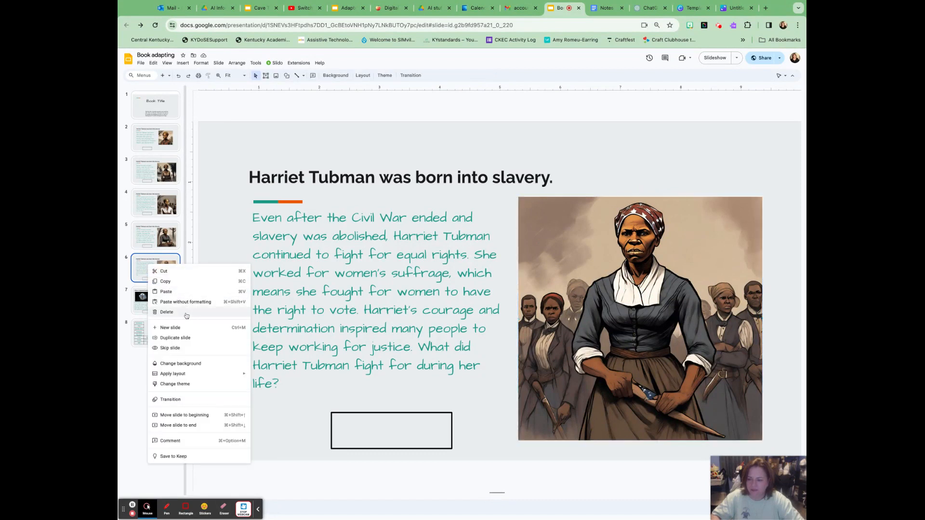
pyautogui.click(186, 341)
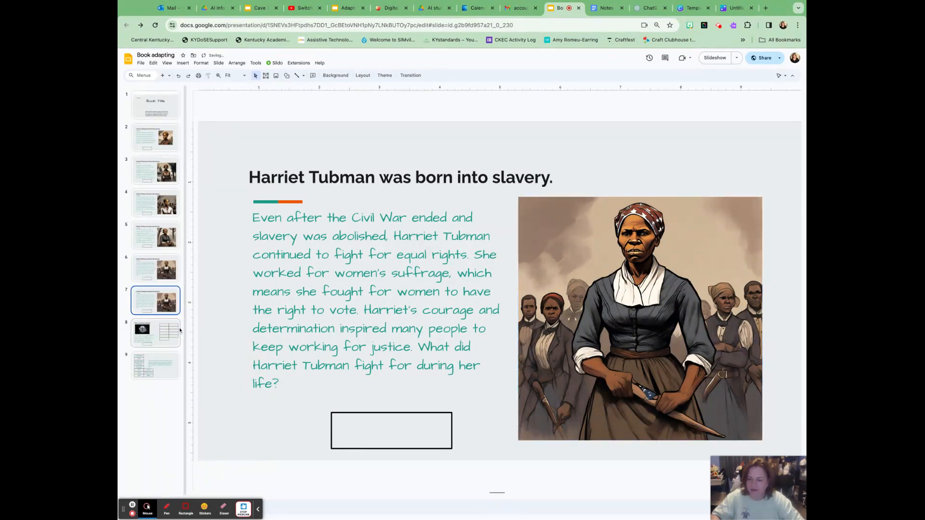